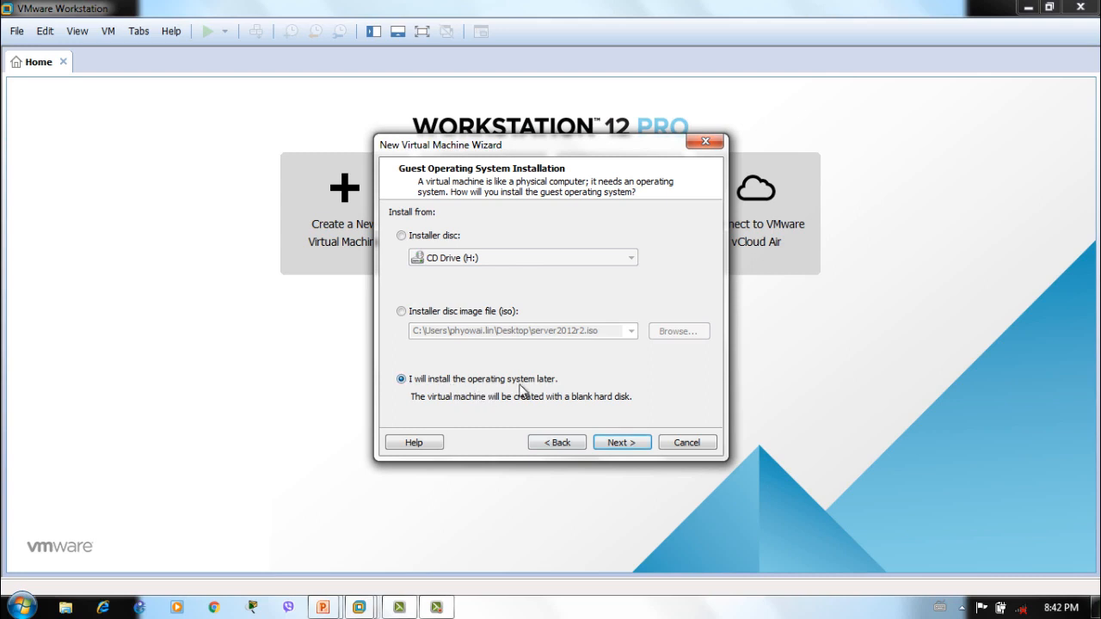
Set the guest operating system to Microsoft Windows, version Windows Server 2012
click(604, 443)
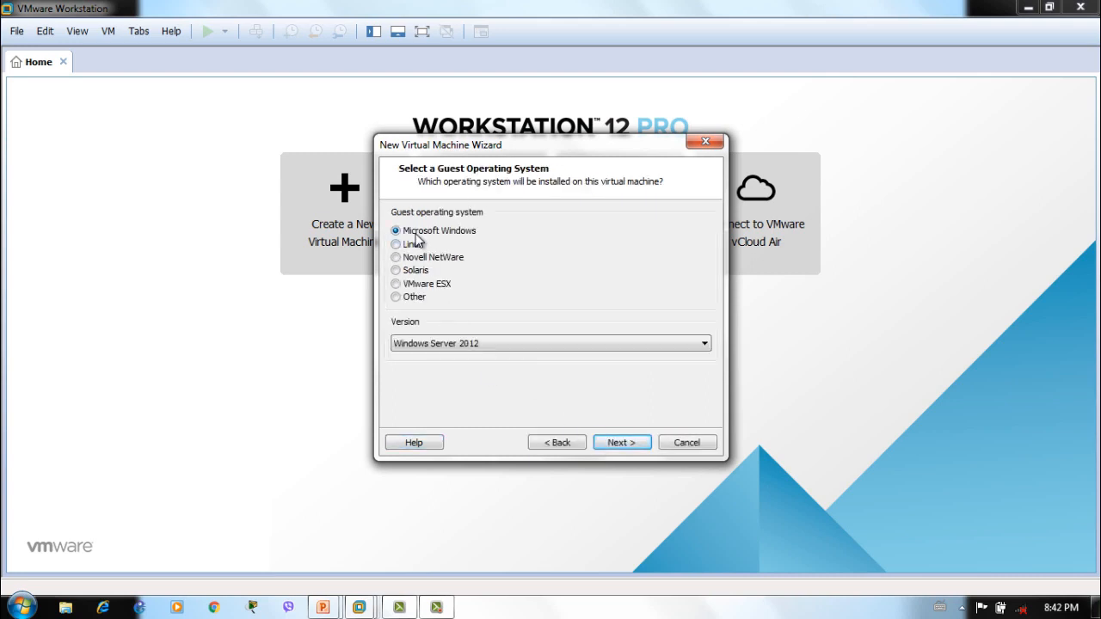
click(492, 345)
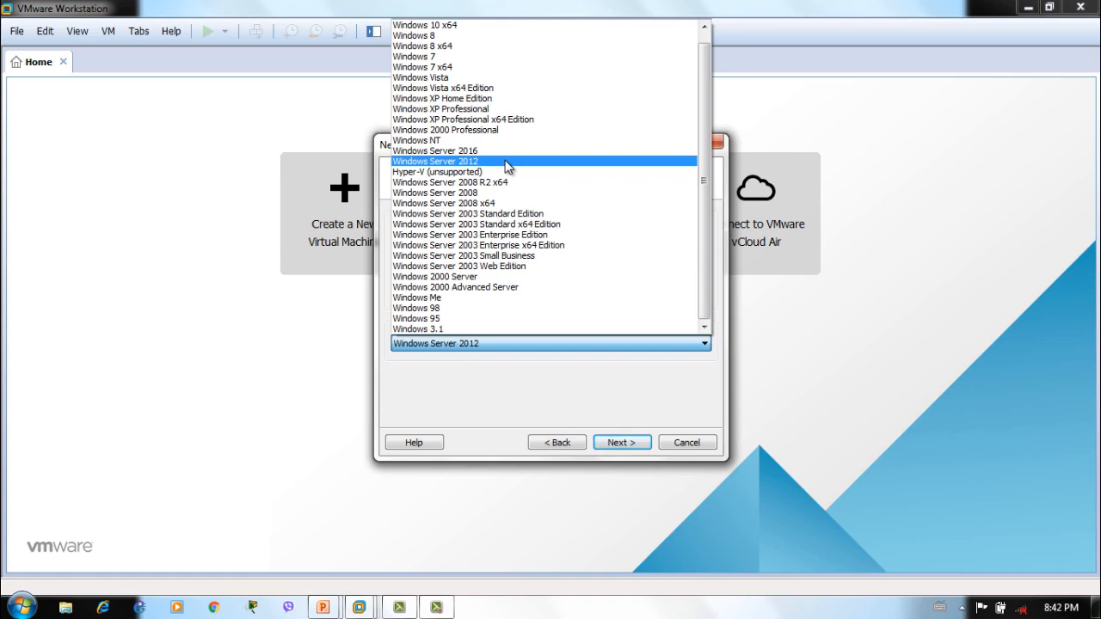
click(508, 162)
click(585, 343)
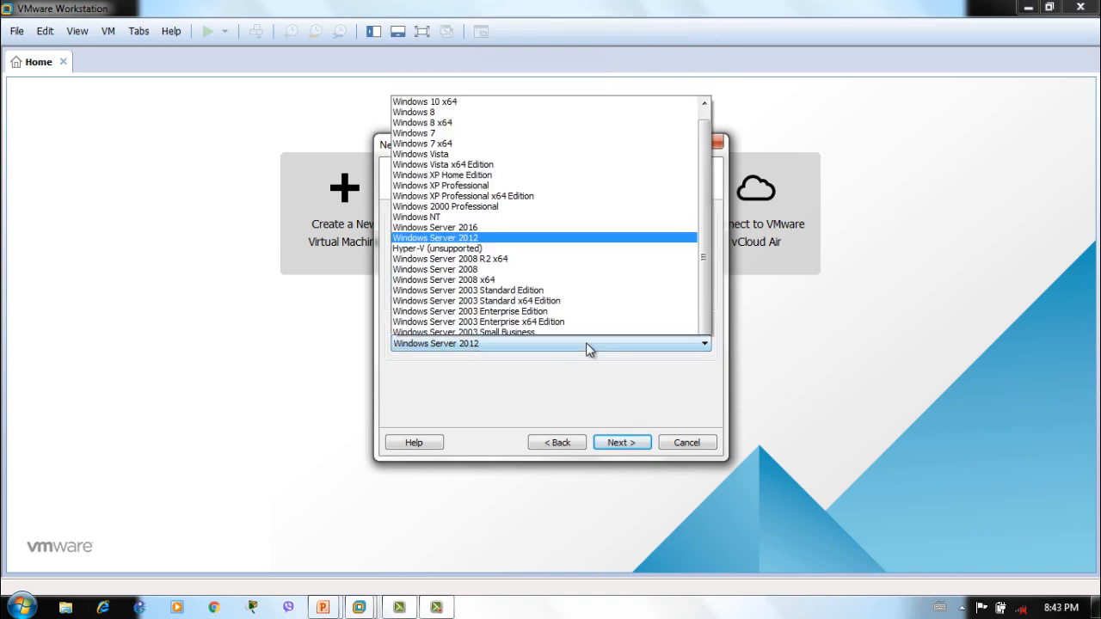
click(693, 161)
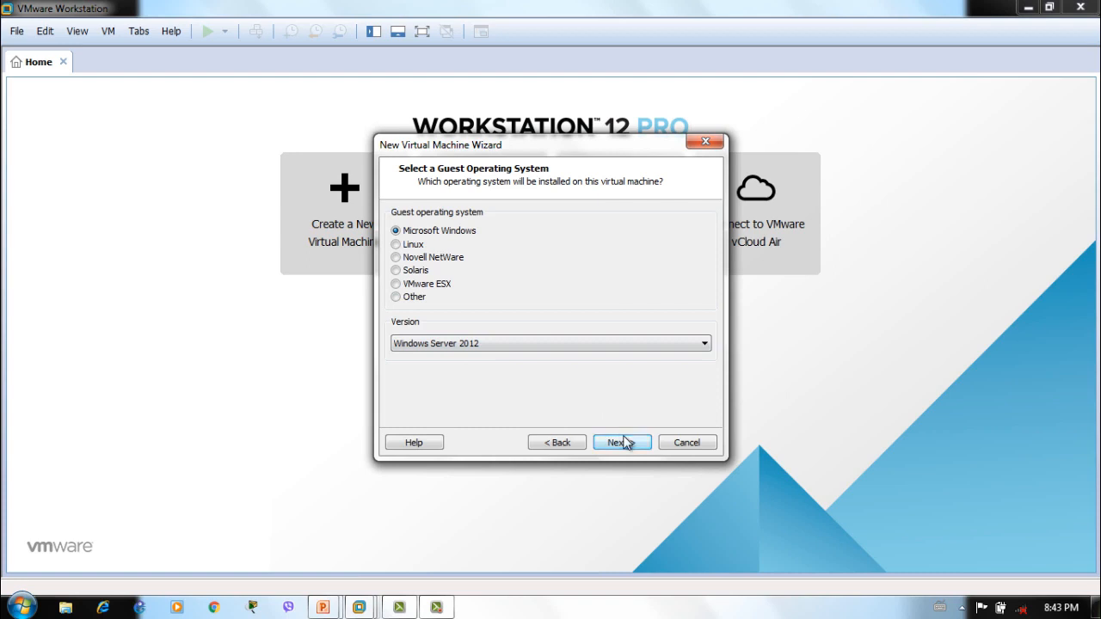
click(622, 442)
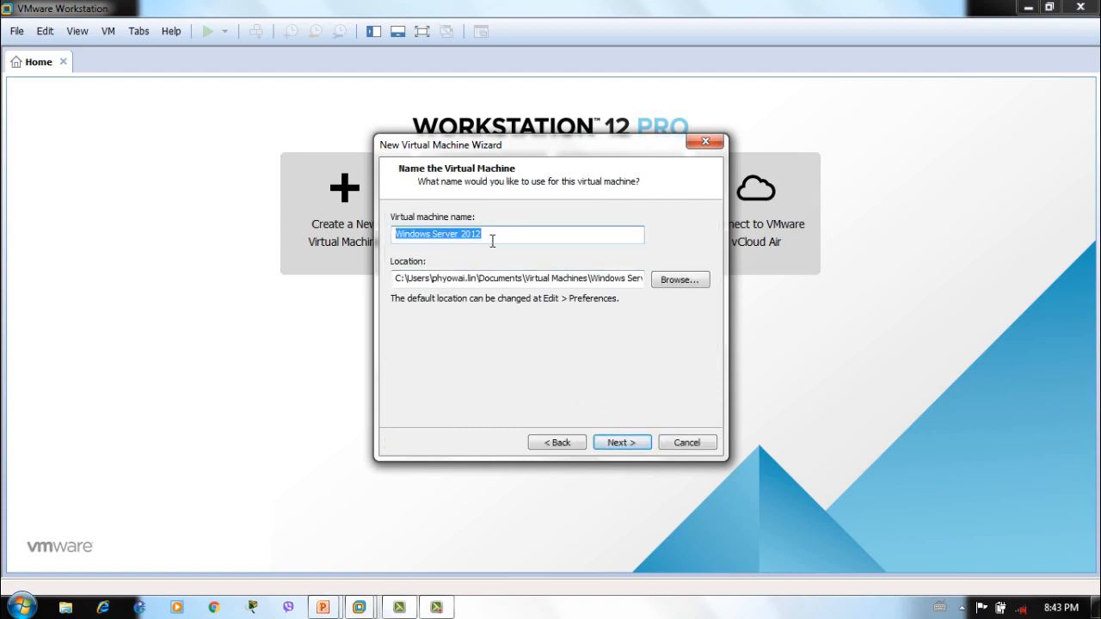
Name the virtual machine SRVR-1
text(sql)
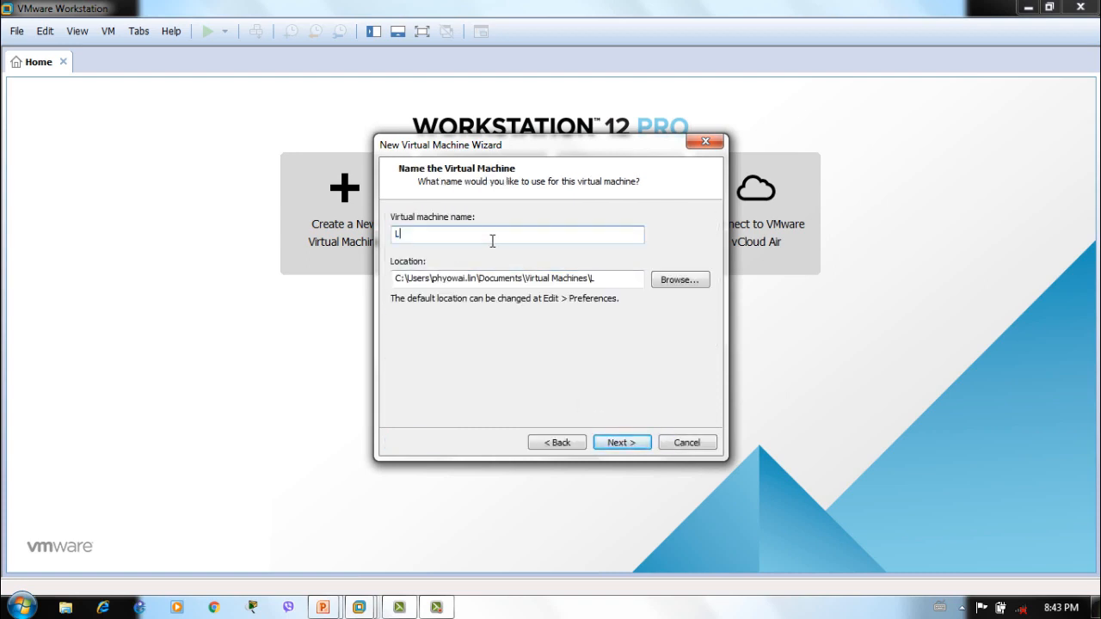
key(BackSpace)
key(BackSpace)
key(BackSpace)
text(SRVR-1)
Create a new SRVR-1 folder under F:\vm and use it as the VM location
click(671, 281)
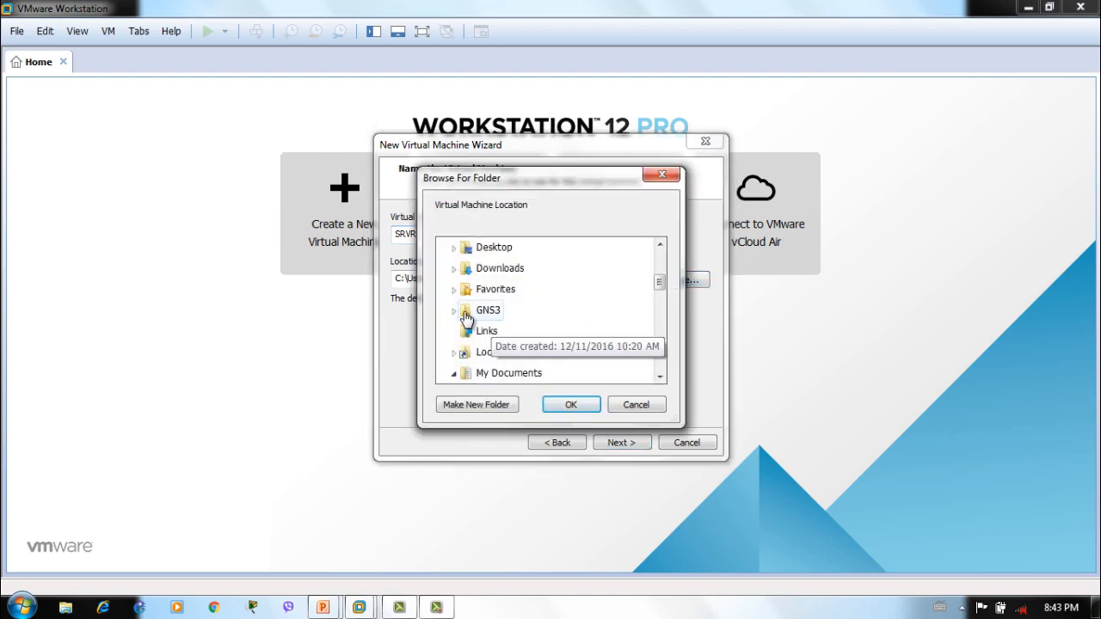
click(495, 249)
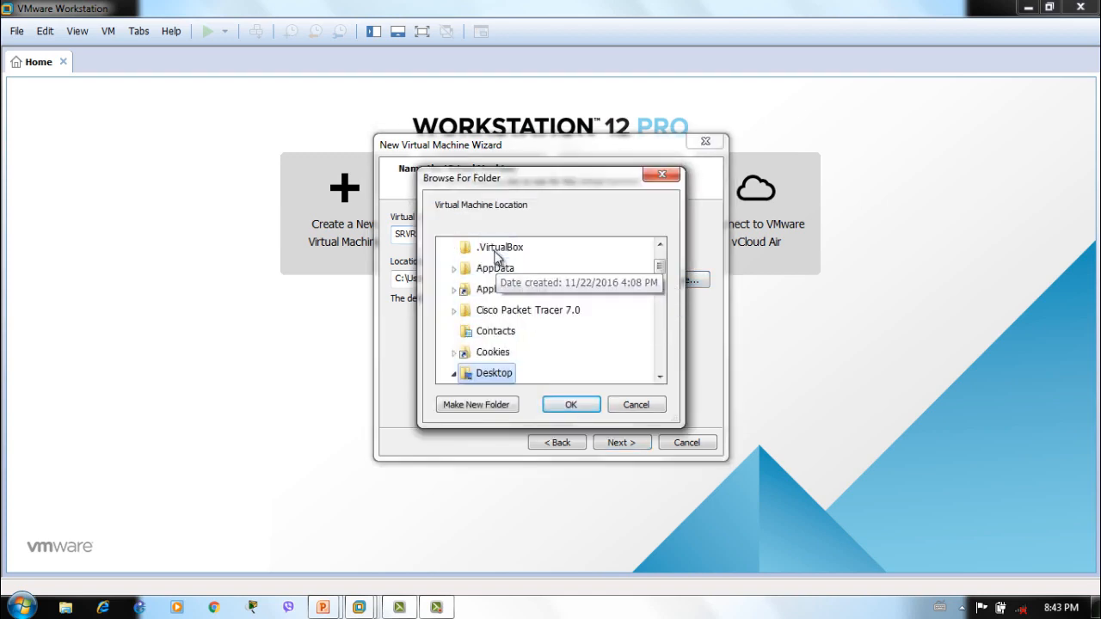
scroll(522, 335, down, 3)
scroll(512, 335, down, 8)
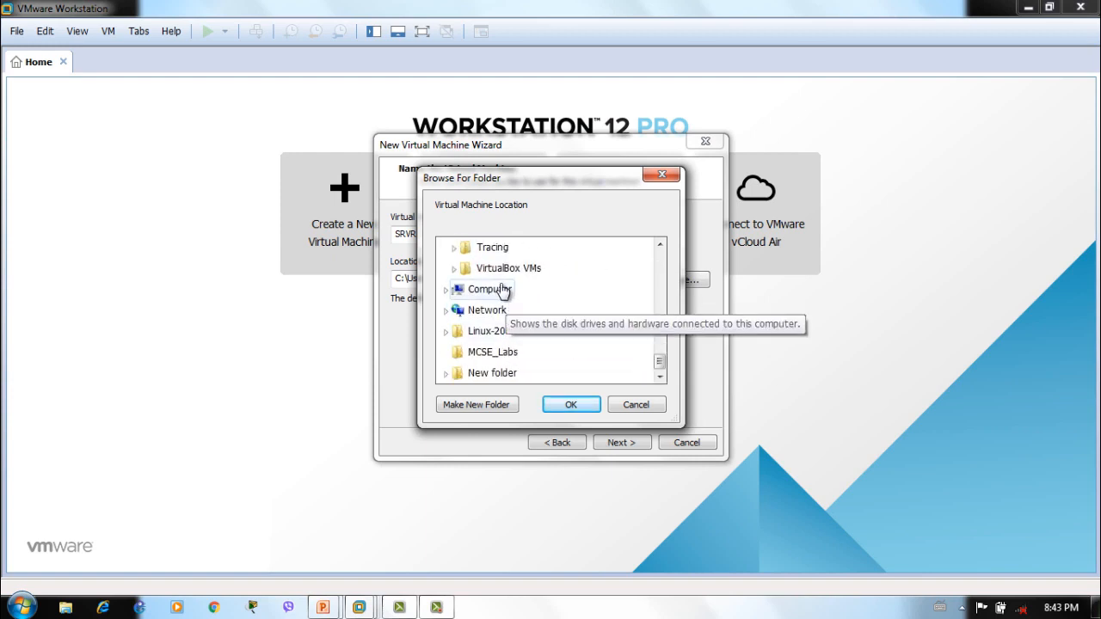
double_click(508, 289)
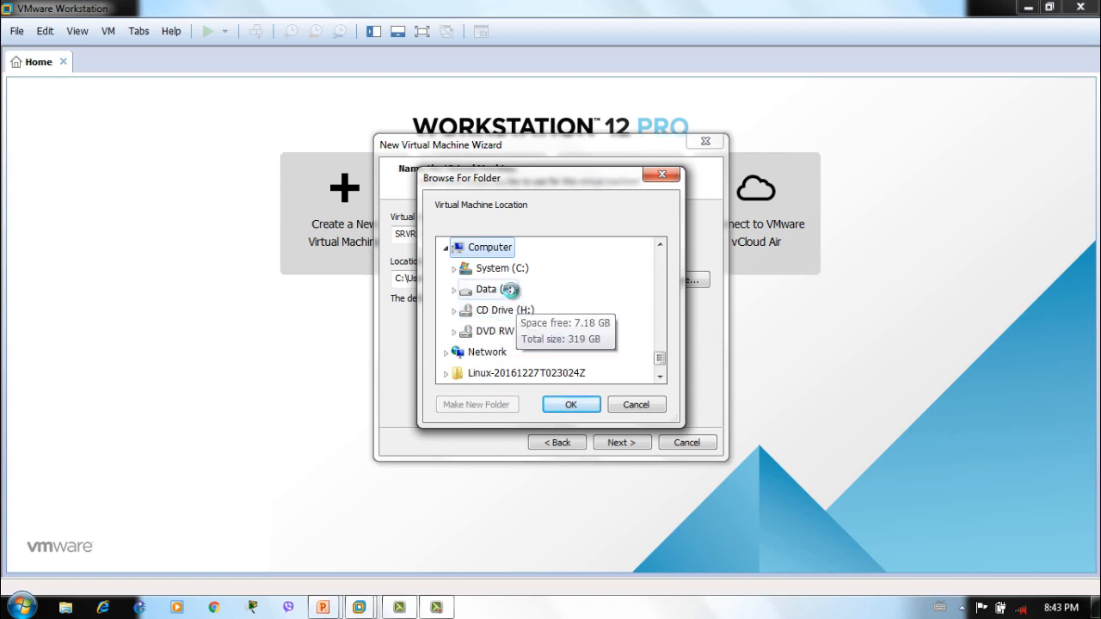
double_click(497, 290)
key(v)
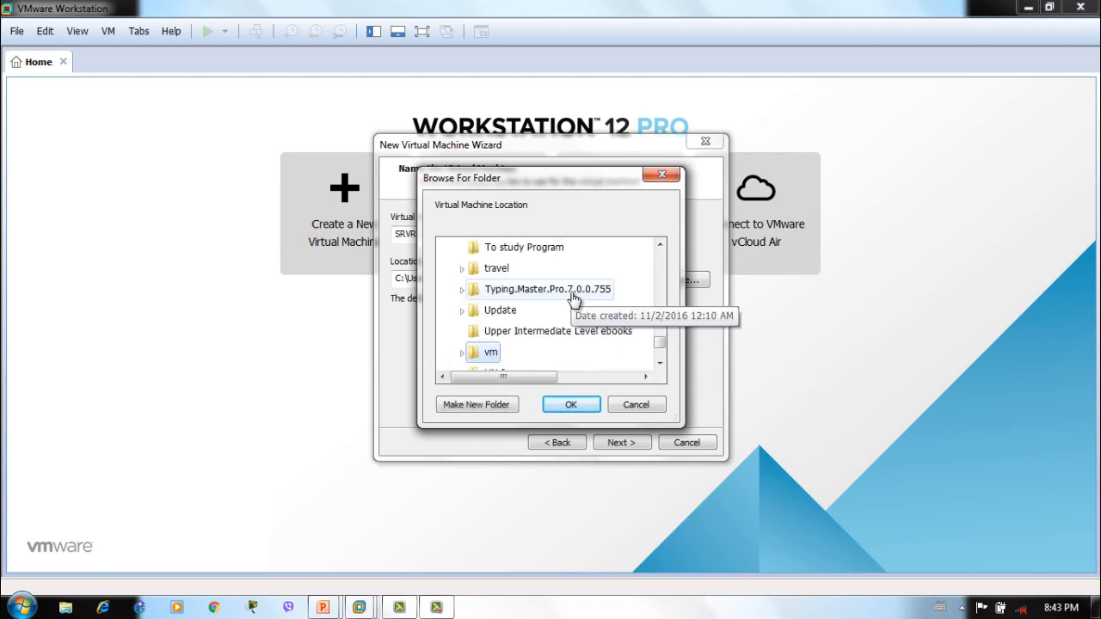
click(461, 353)
click(476, 404)
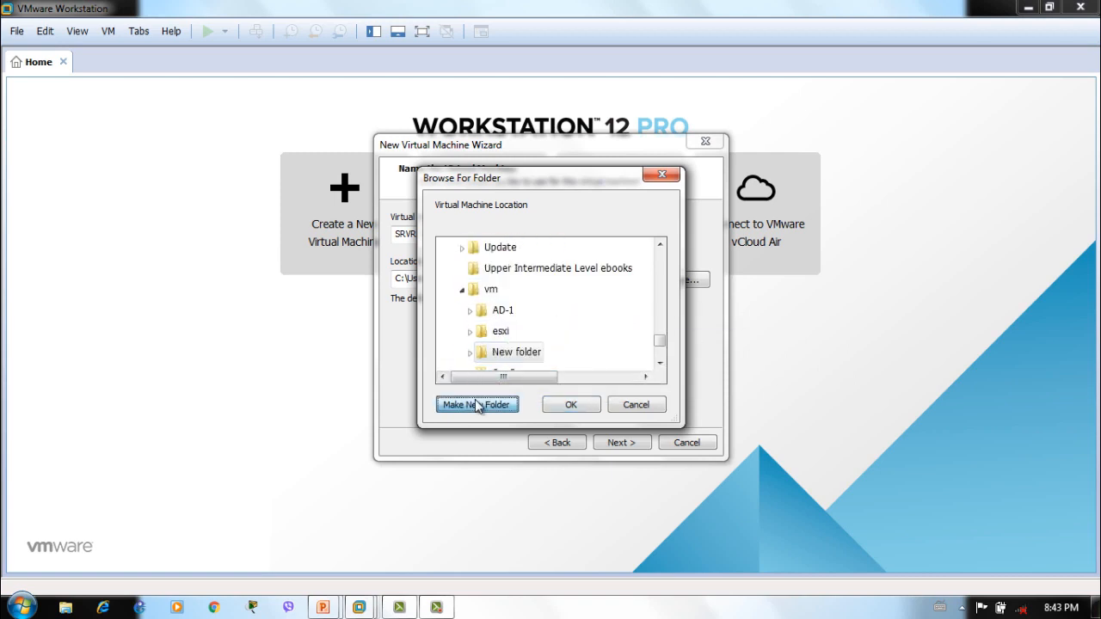
text(SRVR-1)
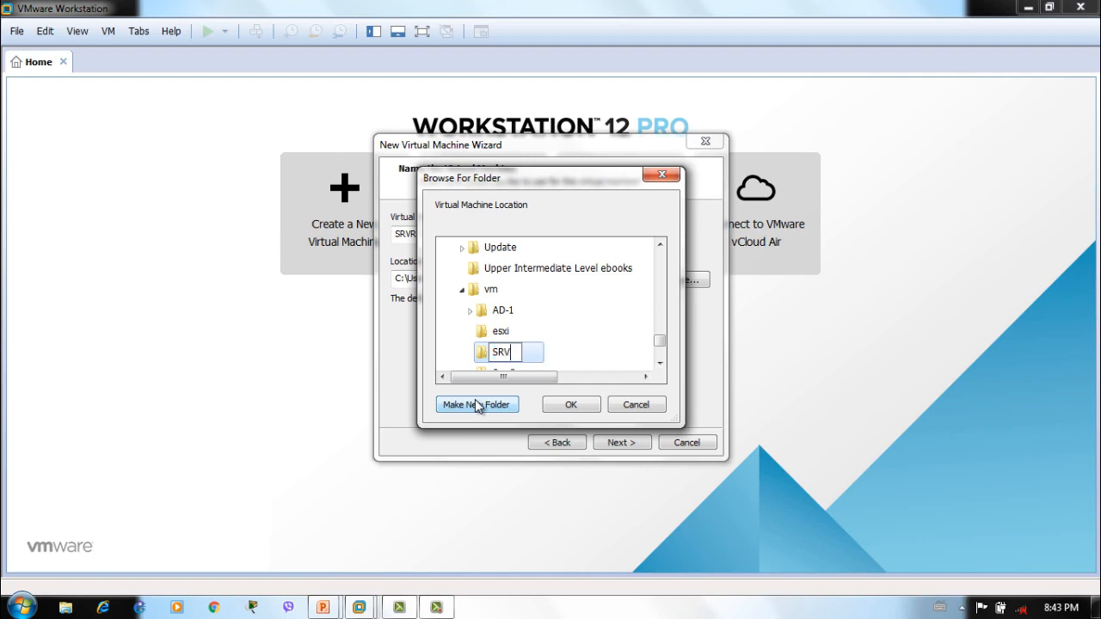
click(588, 404)
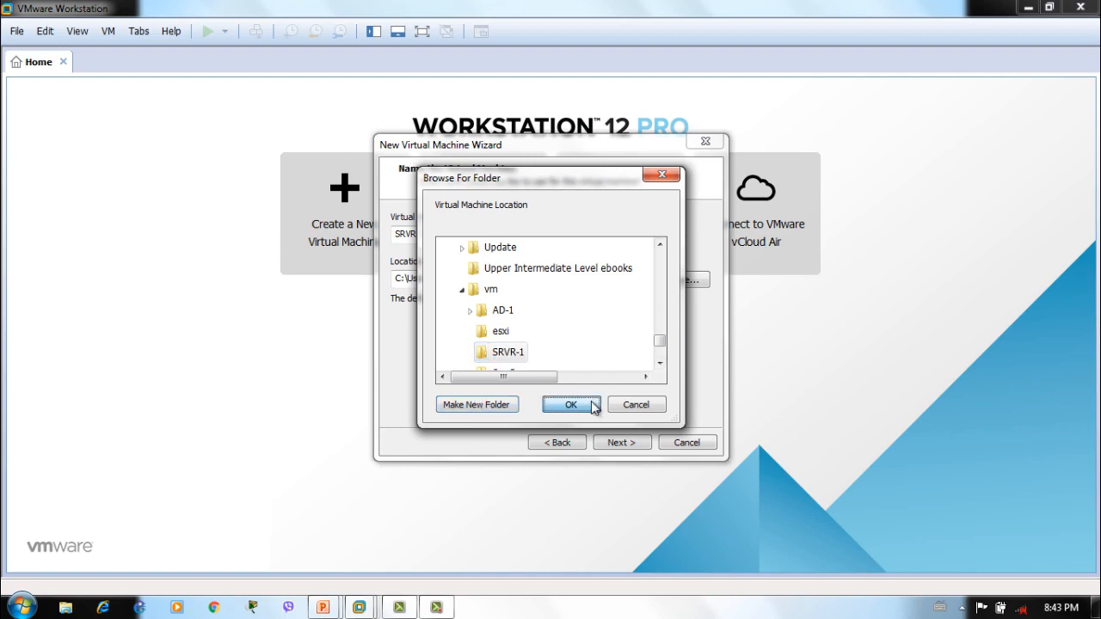
click(602, 444)
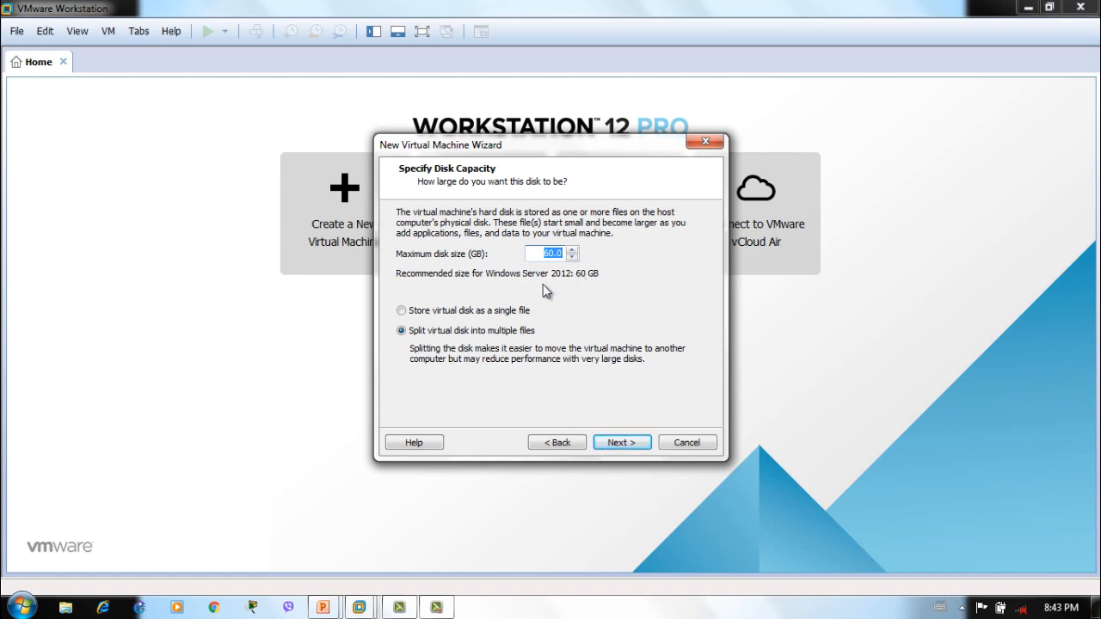
Accept the 60 GB disk, then review the memory, processor, network and CD/DVD hardware settings
click(618, 442)
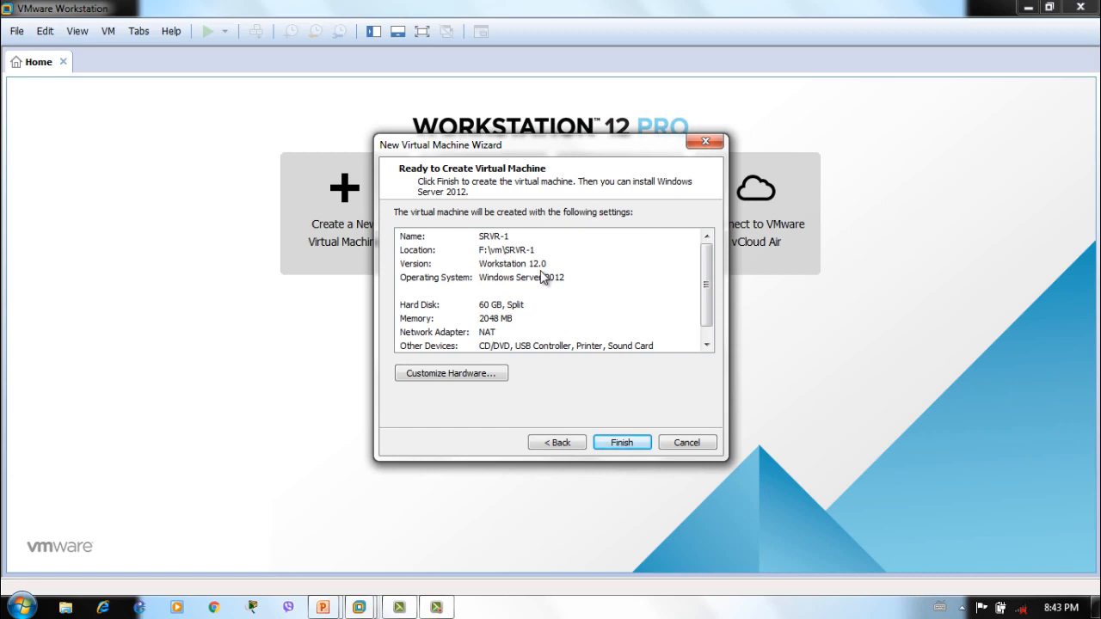
click(496, 376)
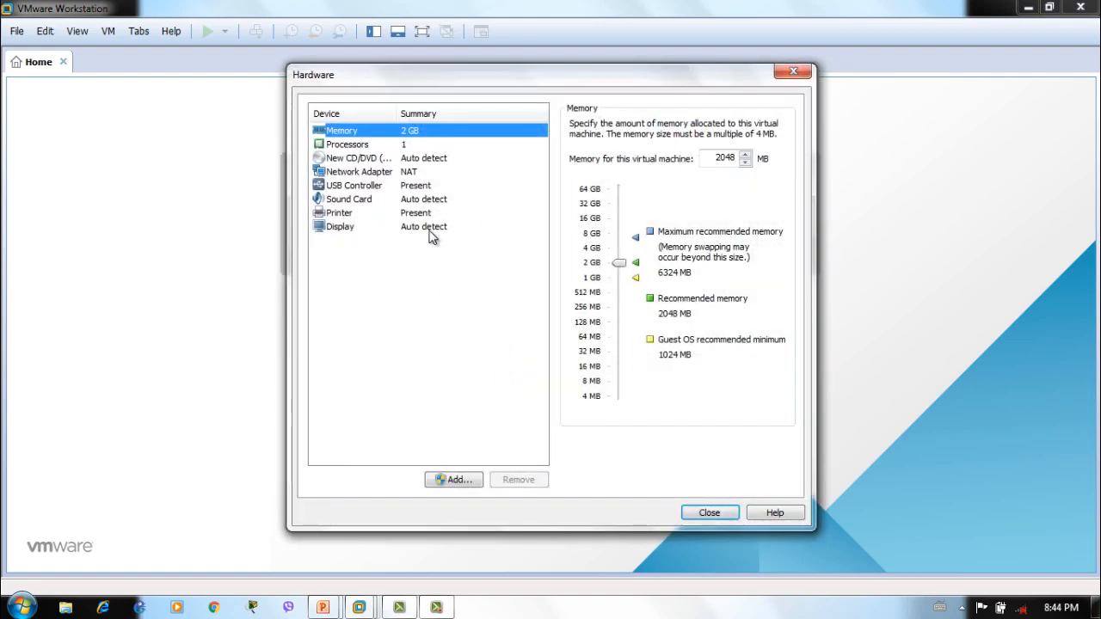
click(728, 159)
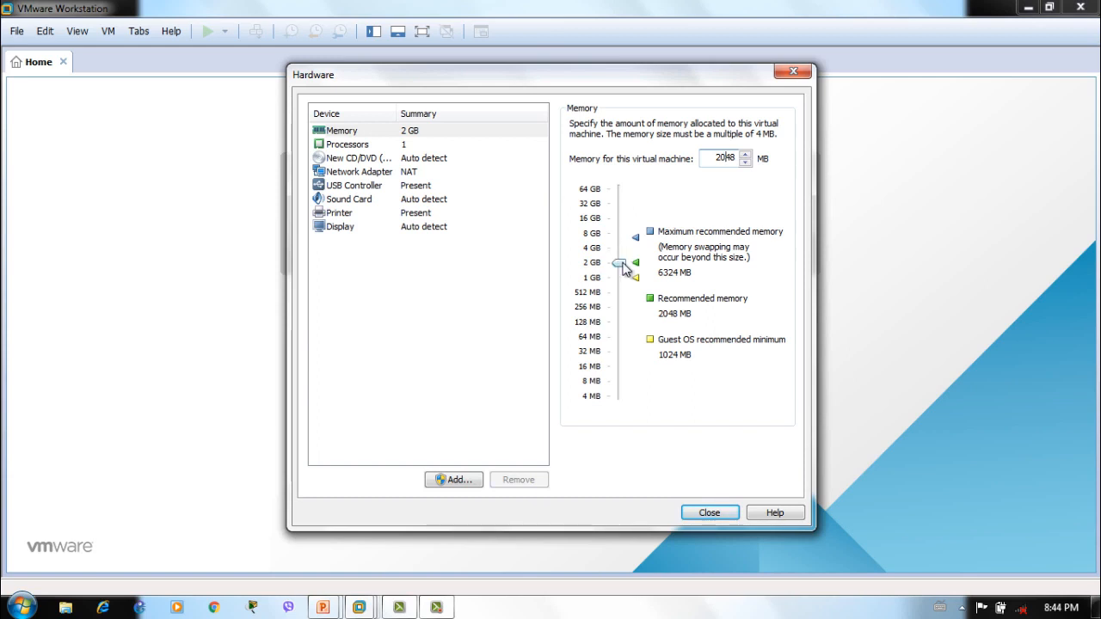
click(414, 150)
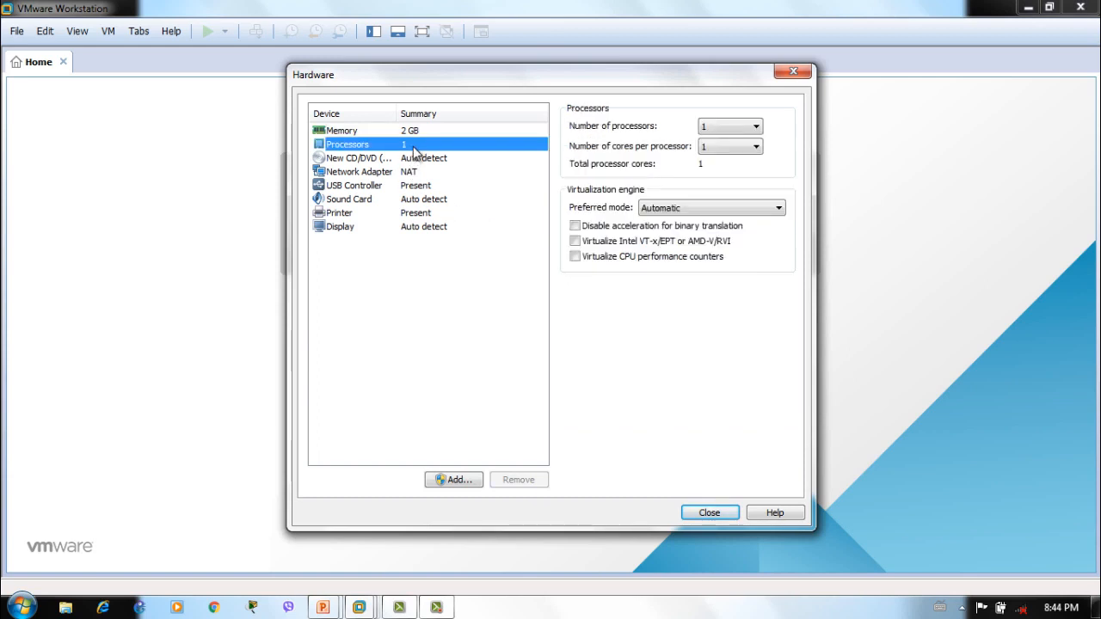
click(437, 172)
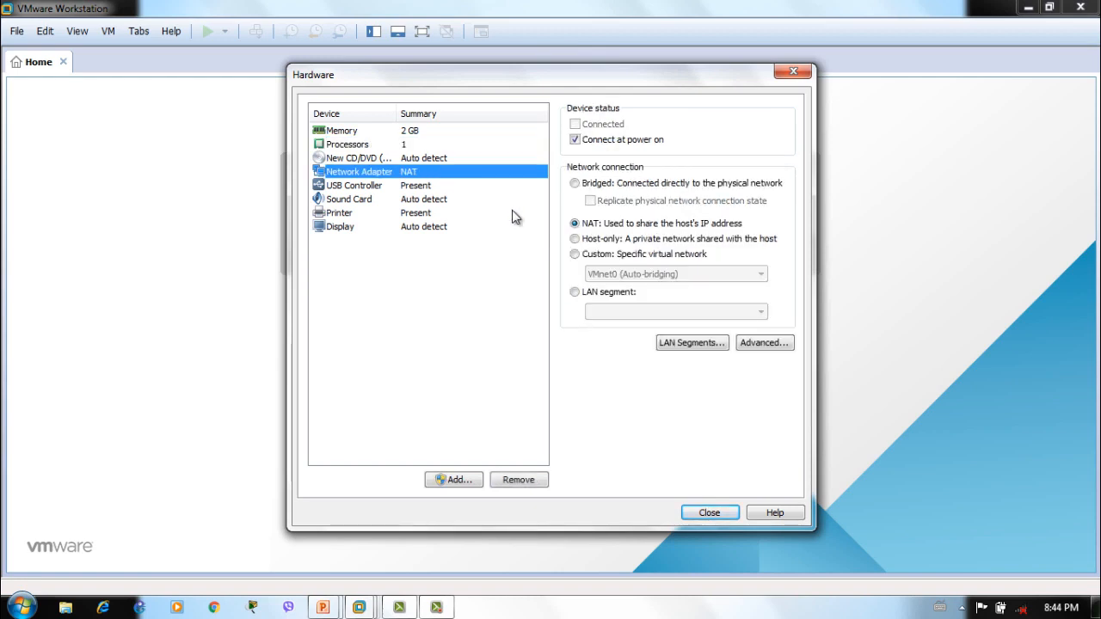
click(428, 161)
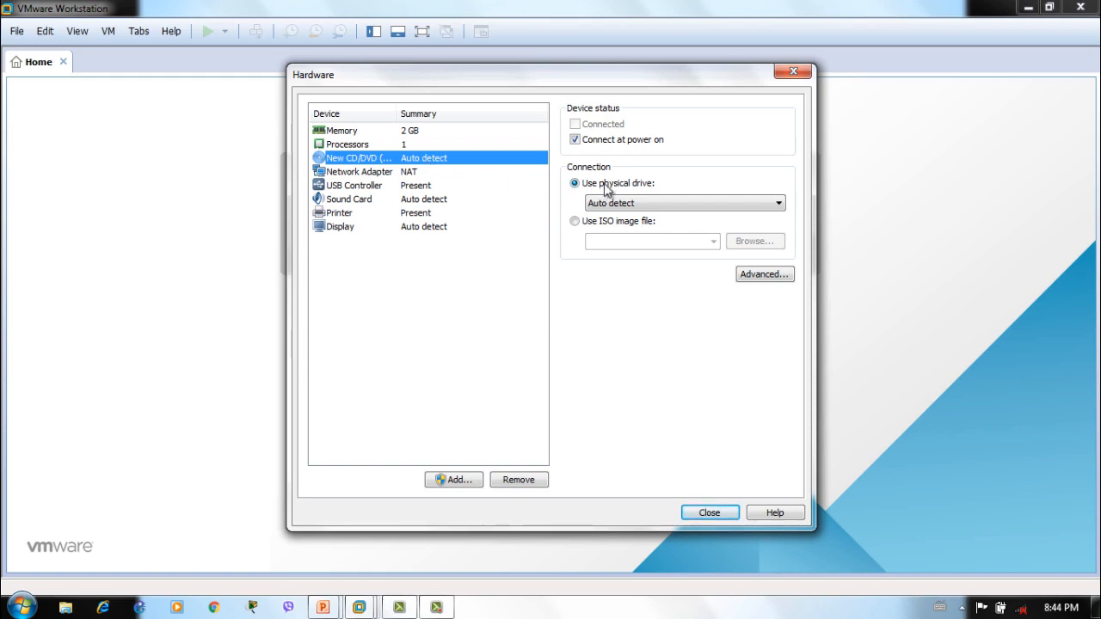
click(701, 205)
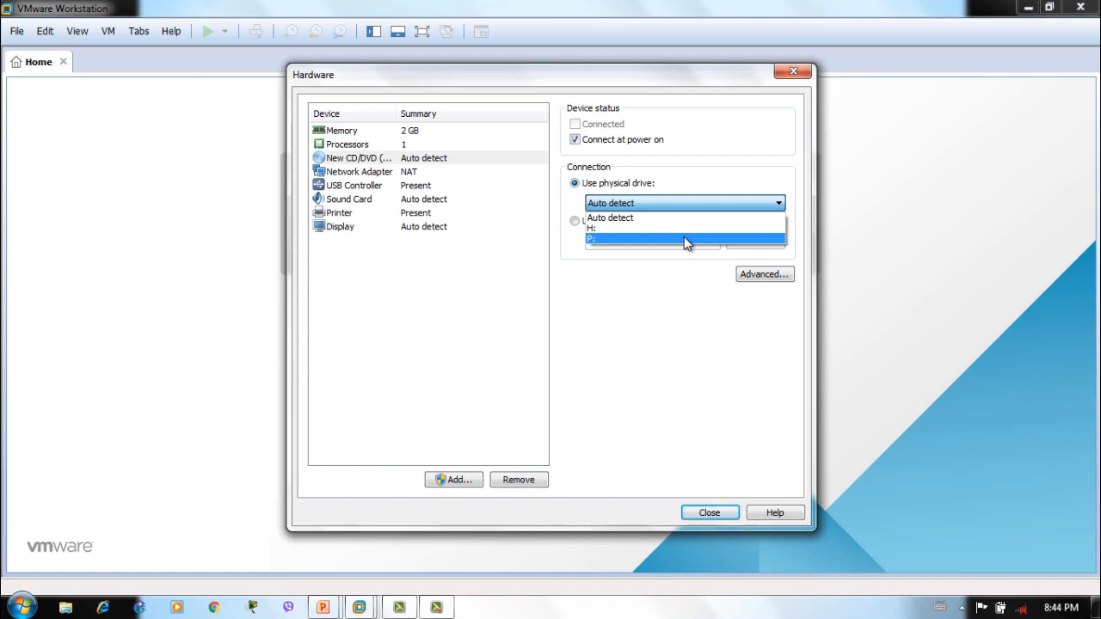
click(679, 270)
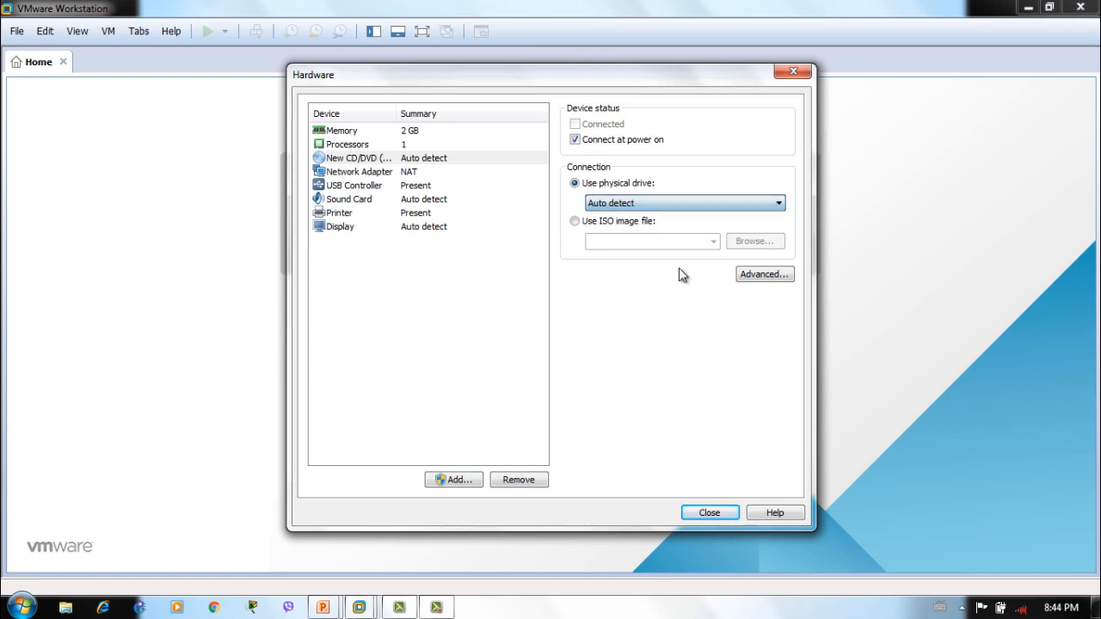
Point the CD/DVD drive at the Desktop's server2012r2.iso image and return to the summary
click(574, 221)
click(748, 242)
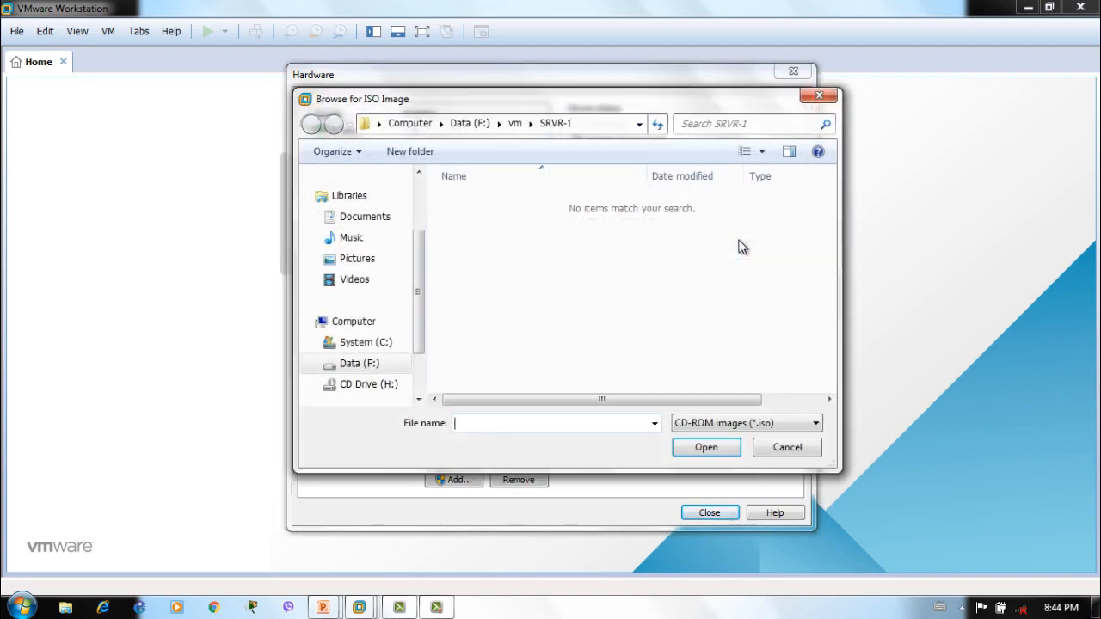
scroll(404, 241, up, 3)
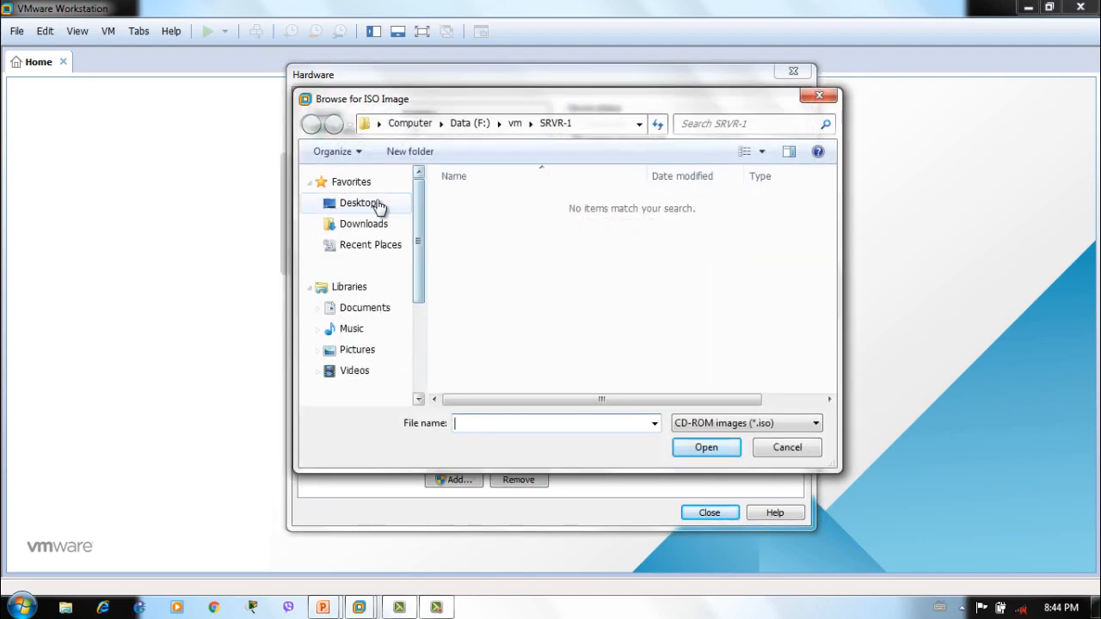
click(378, 206)
click(516, 328)
key(s)
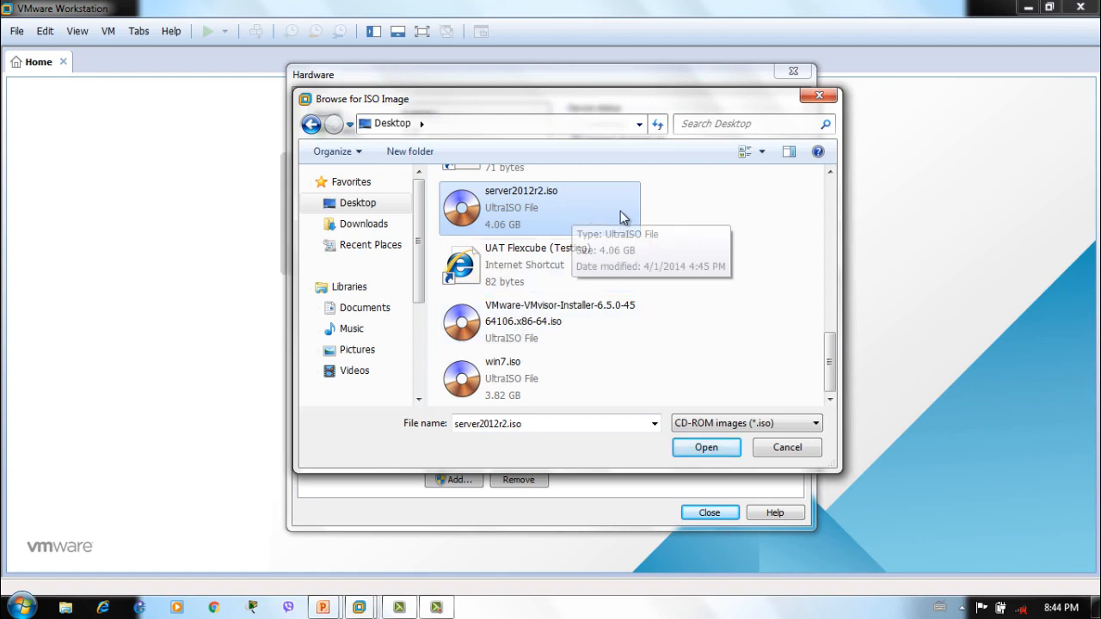
click(687, 449)
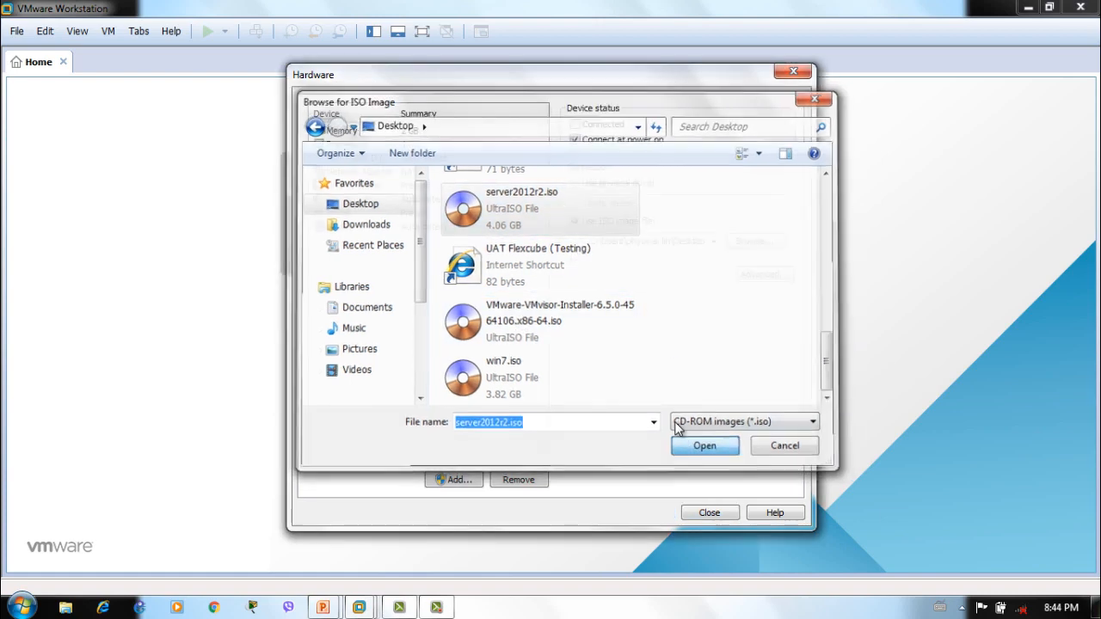
click(693, 509)
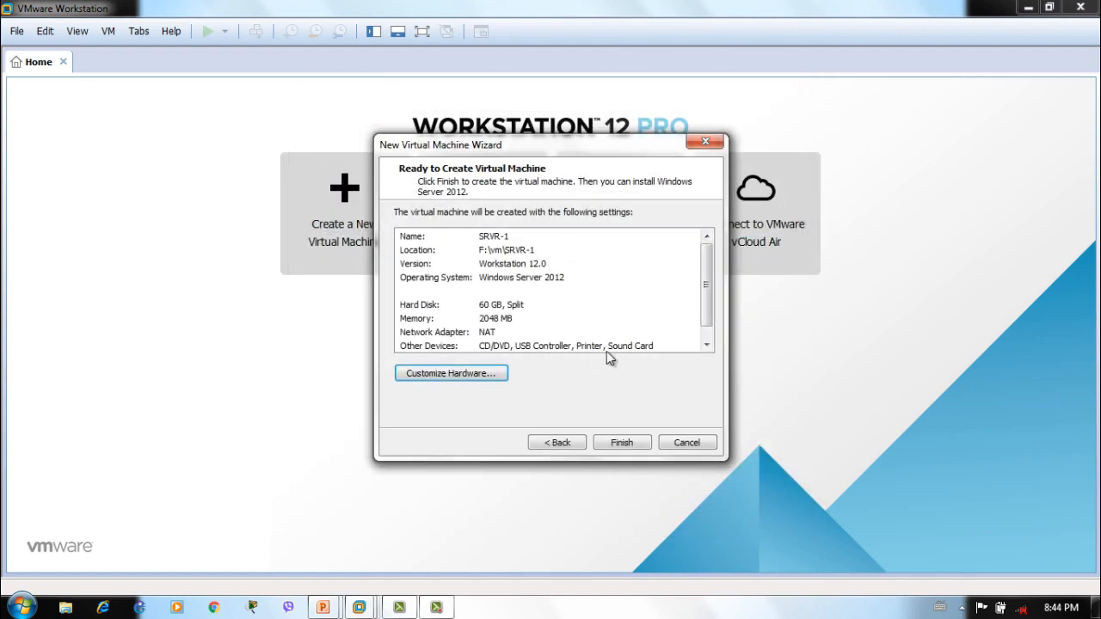
Finish the wizard to create SRVR-1, then power the virtual machine on
click(631, 443)
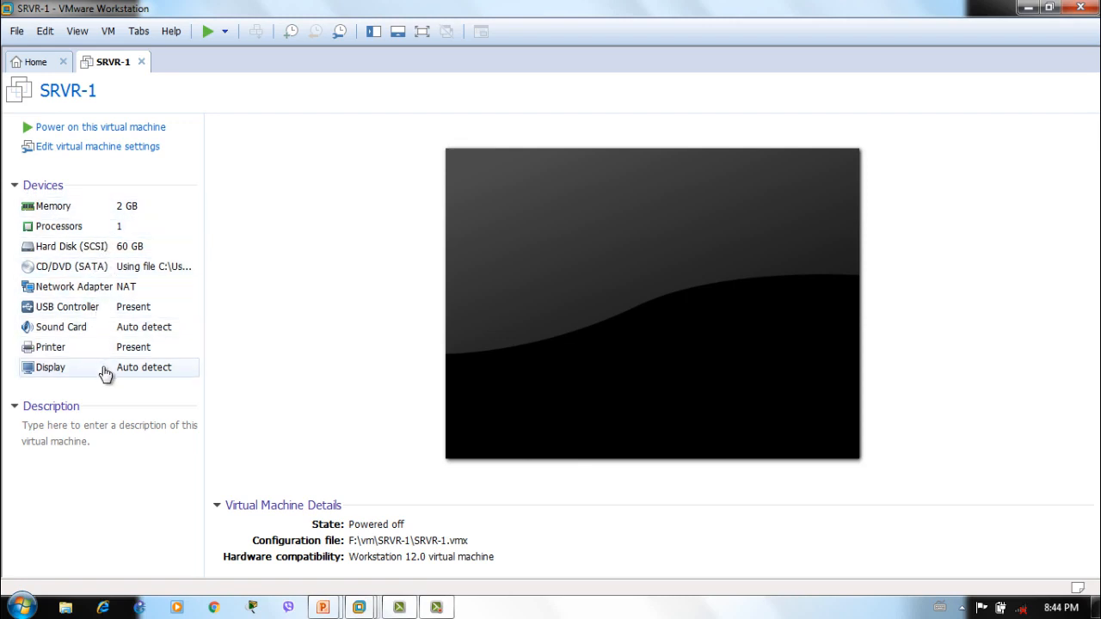
click(102, 135)
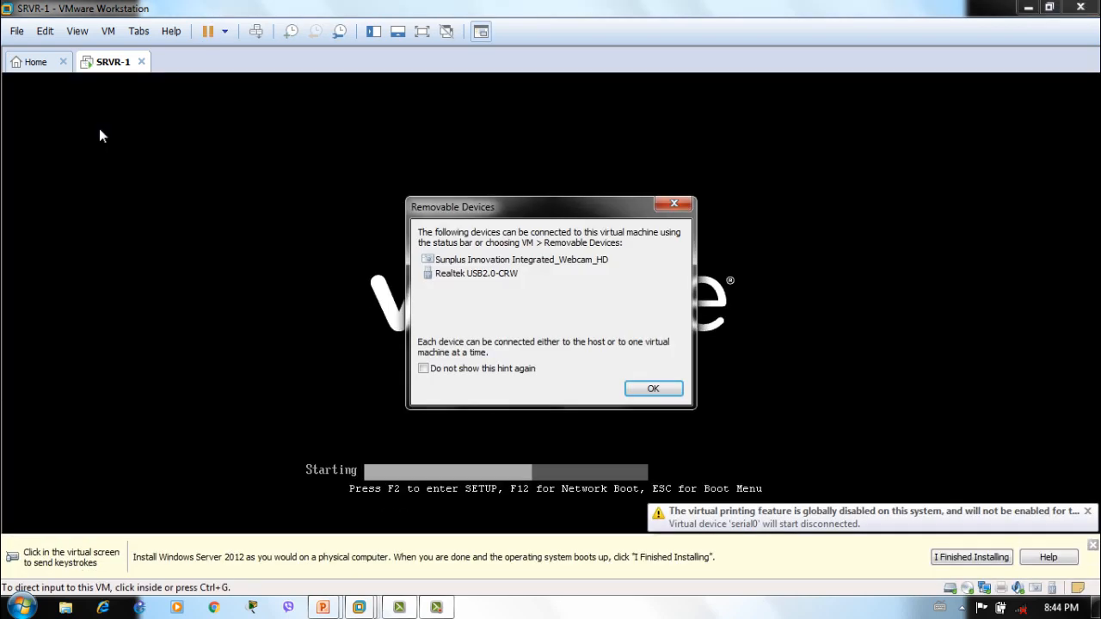
Dismiss the removable-devices hint, run SRVR-1 full screen, keep English defaults and choose Install now
click(677, 393)
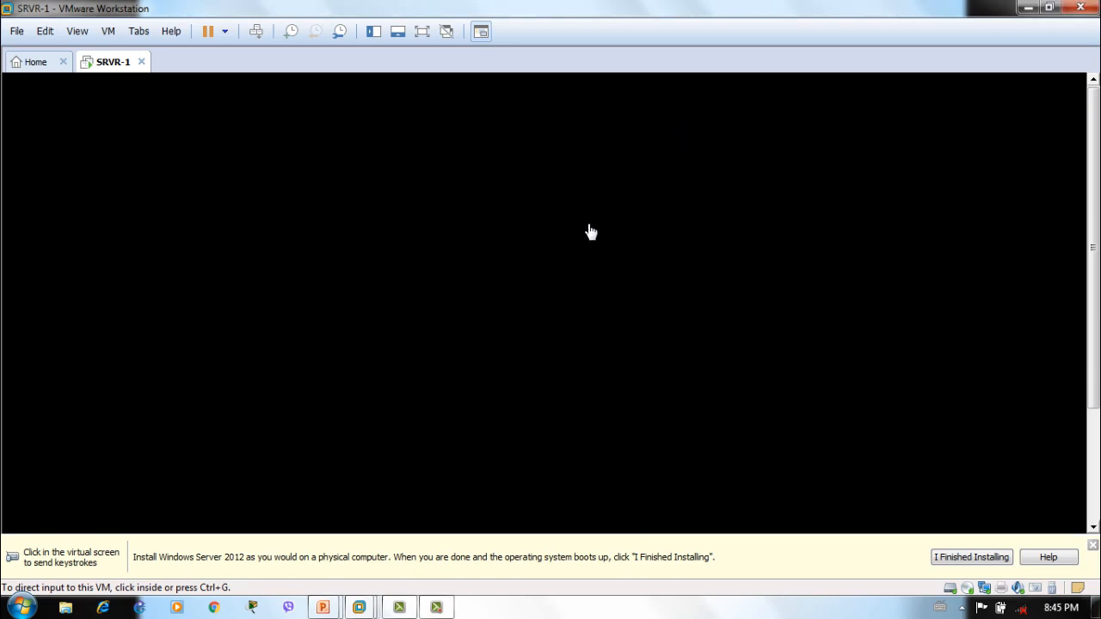
key(ctrl+alt+Return)
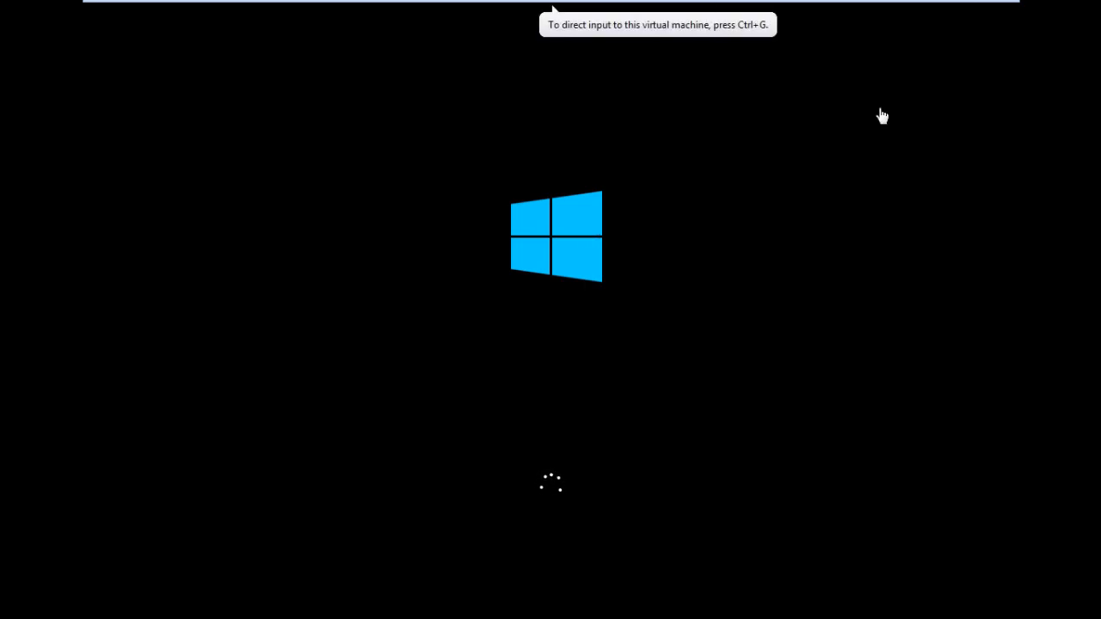
mouse_move(921, 6)
click(956, 13)
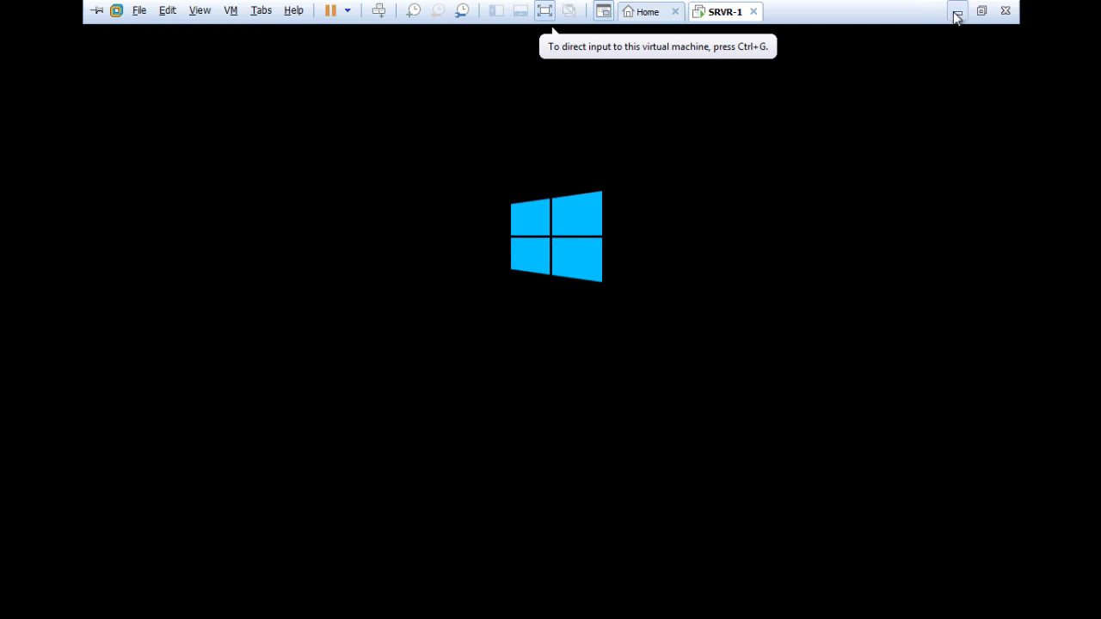
key(alt+Tab)
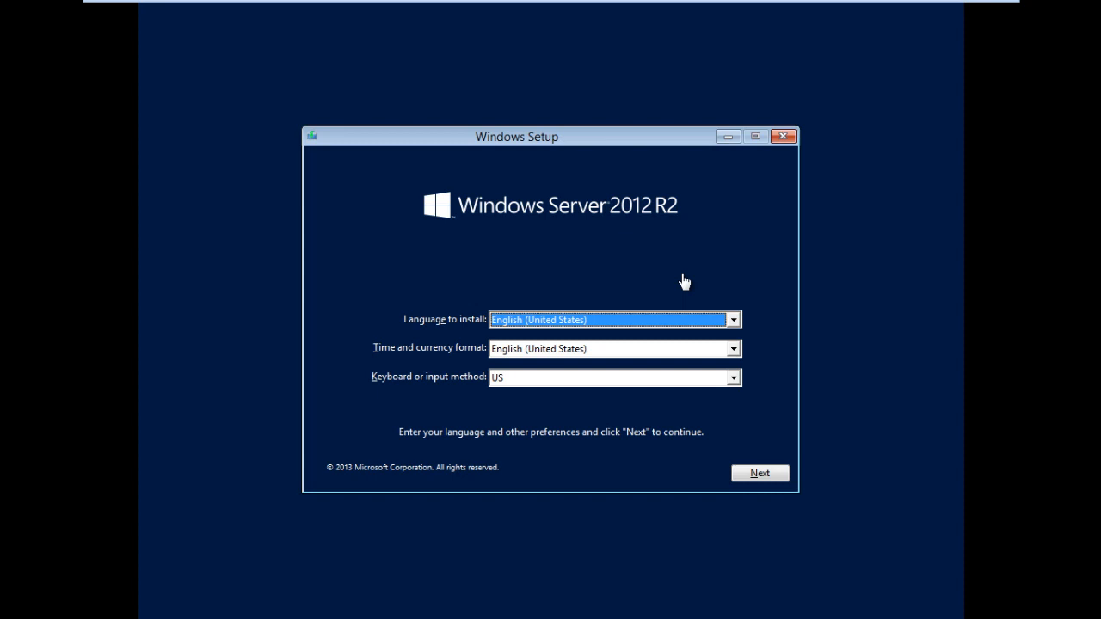
key(ctrl+alt+Return)
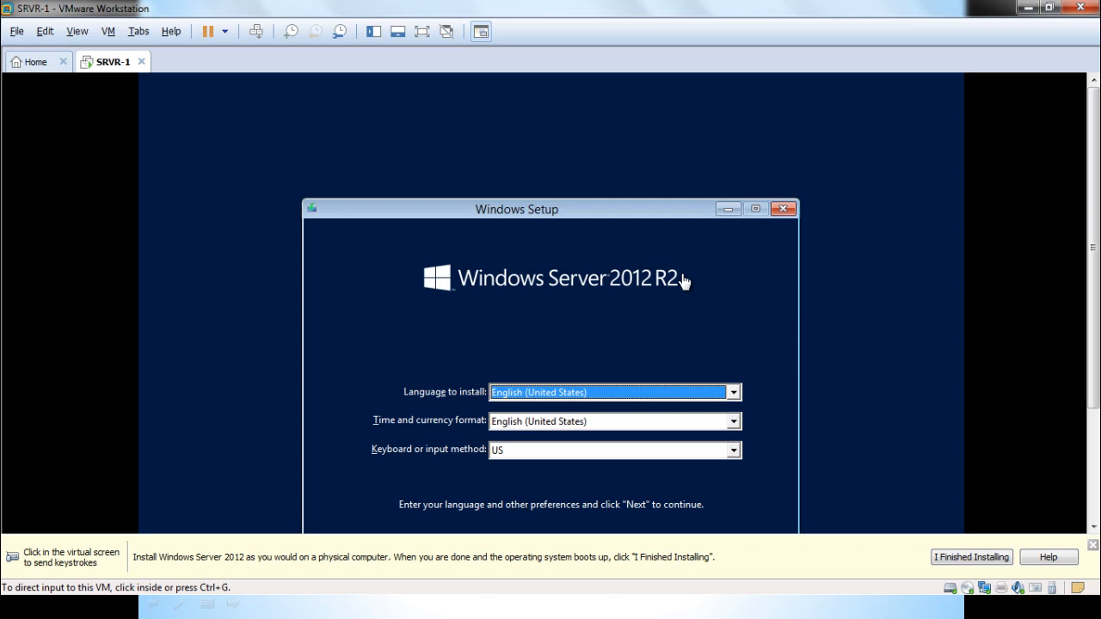
key(ctrl+alt+Return)
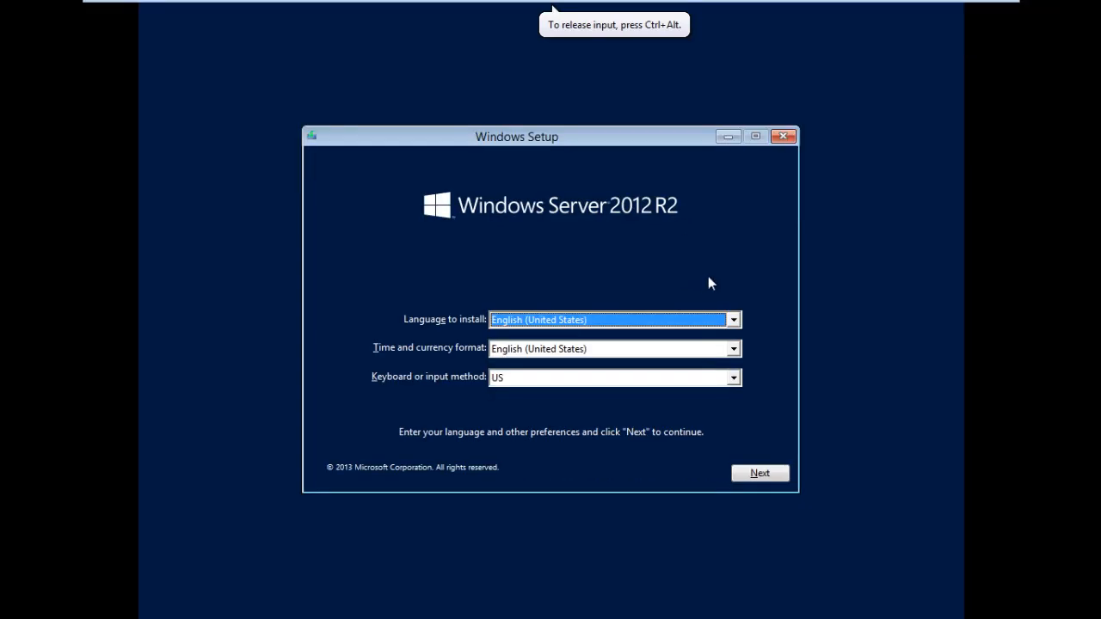
click(769, 470)
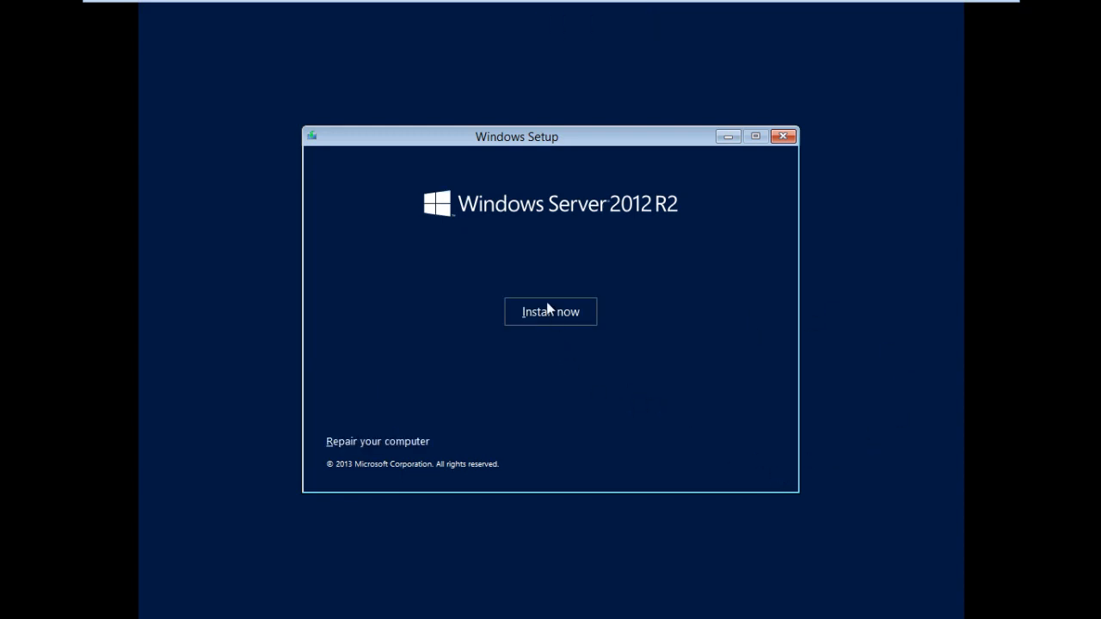
click(546, 310)
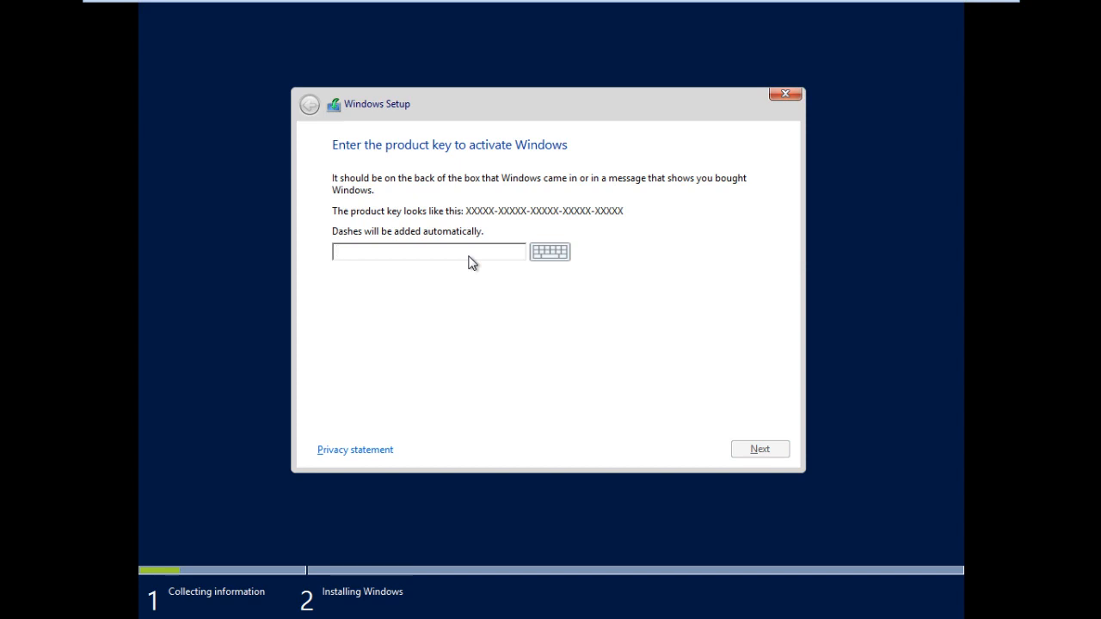
From a setup command prompt, open D:\Crack\Product Keys.txt in Notepad
key(shift+F10)
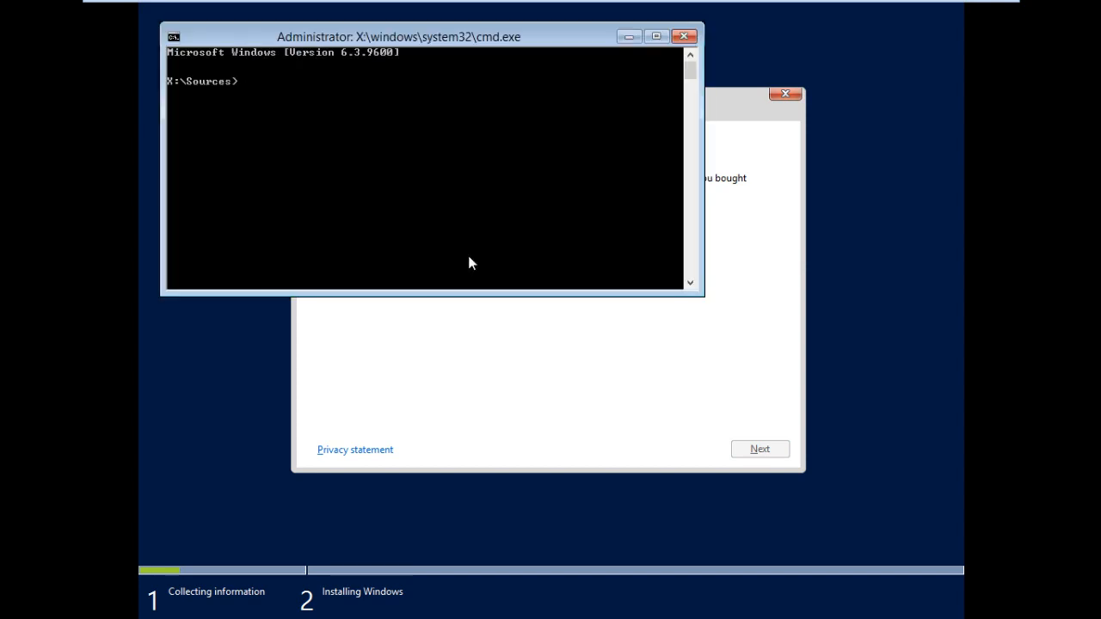
text(d:)
key(Return)
text(dir)
key(Return)
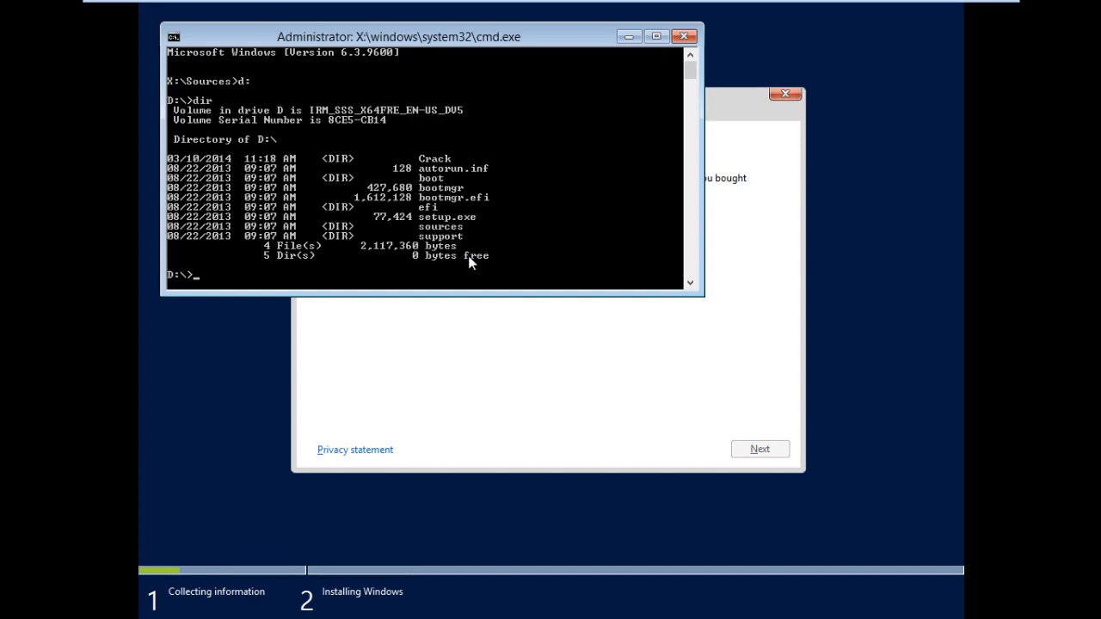
text(cd Crack)
key(Return)
text(dir)
key(Return)
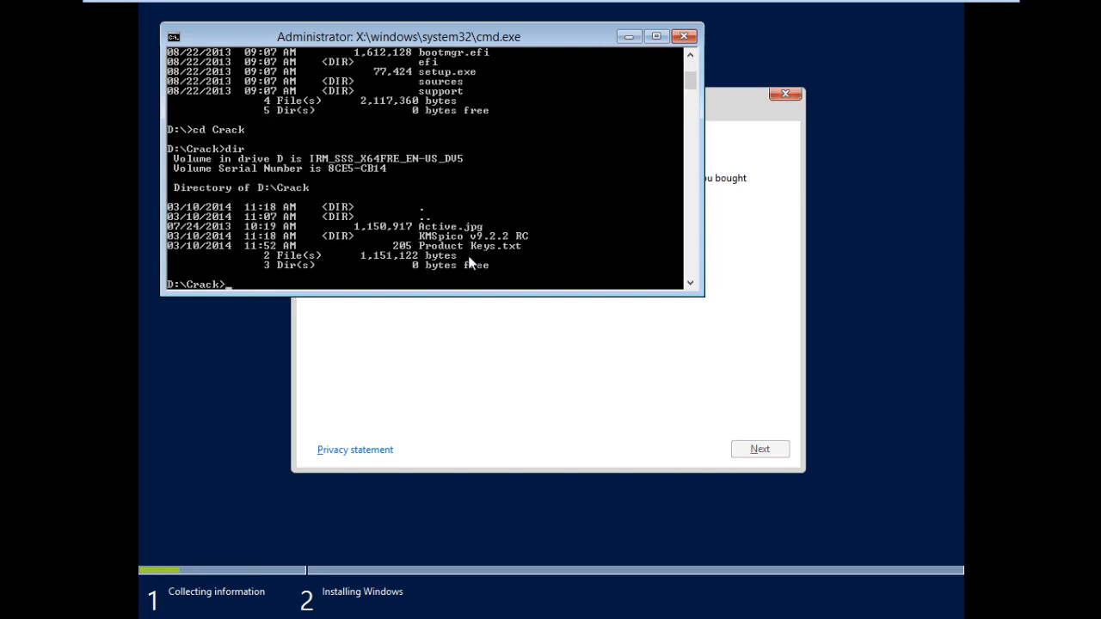
text(Pro)
key(Tab)
key(Return)
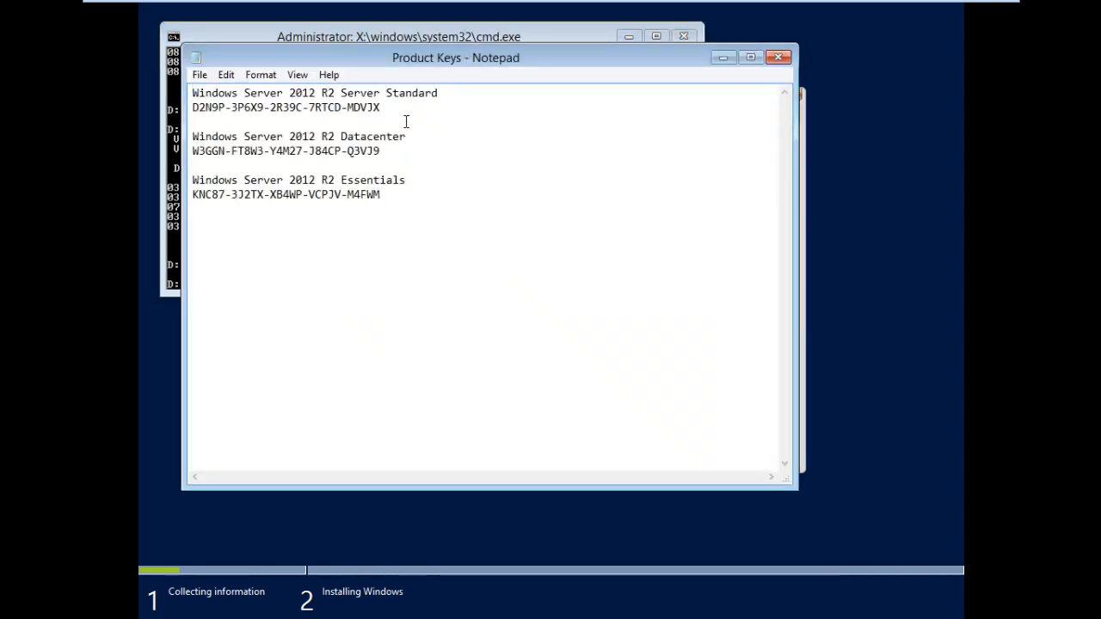
Copy the Server Standard product key into Setup's key field and submit it
drag(395, 109, 140, 112)
key(ctrl+c)
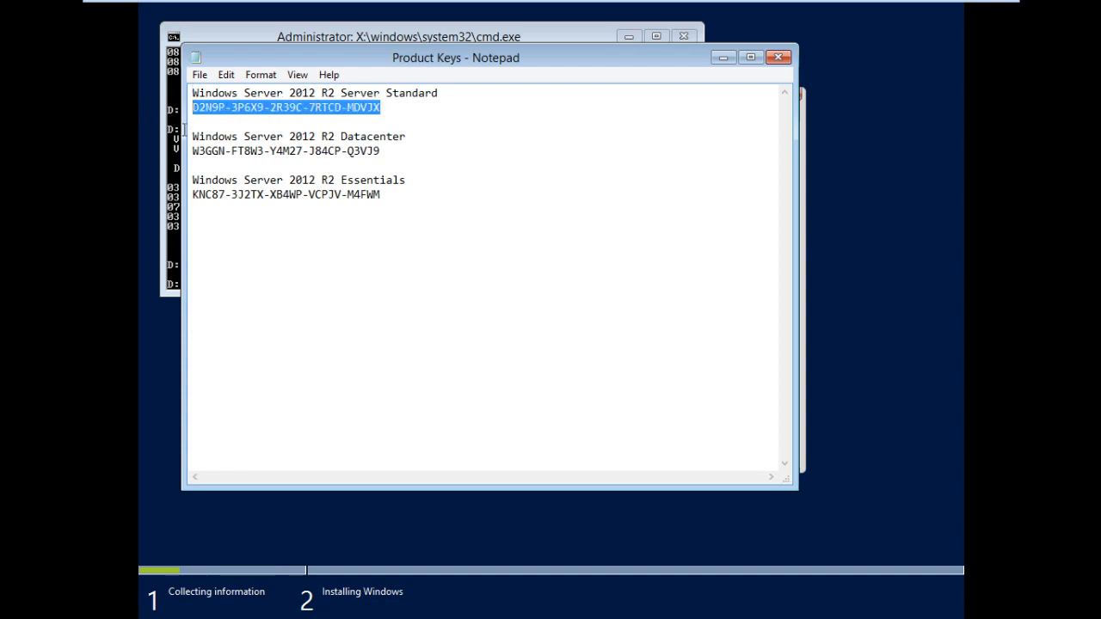
click(865, 214)
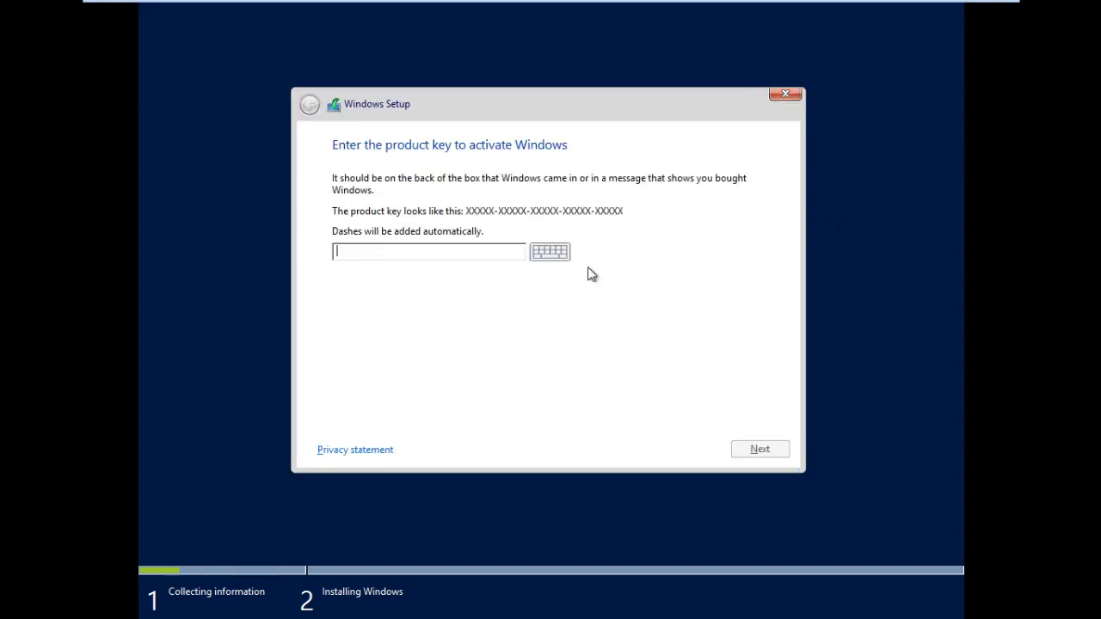
right_click(502, 257)
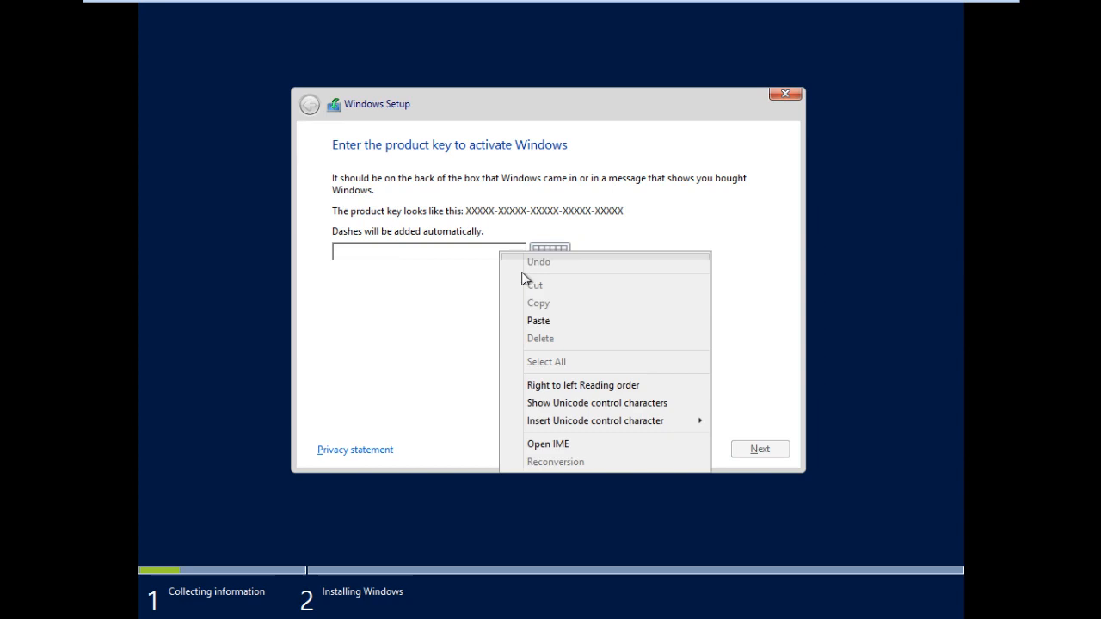
click(549, 320)
click(752, 453)
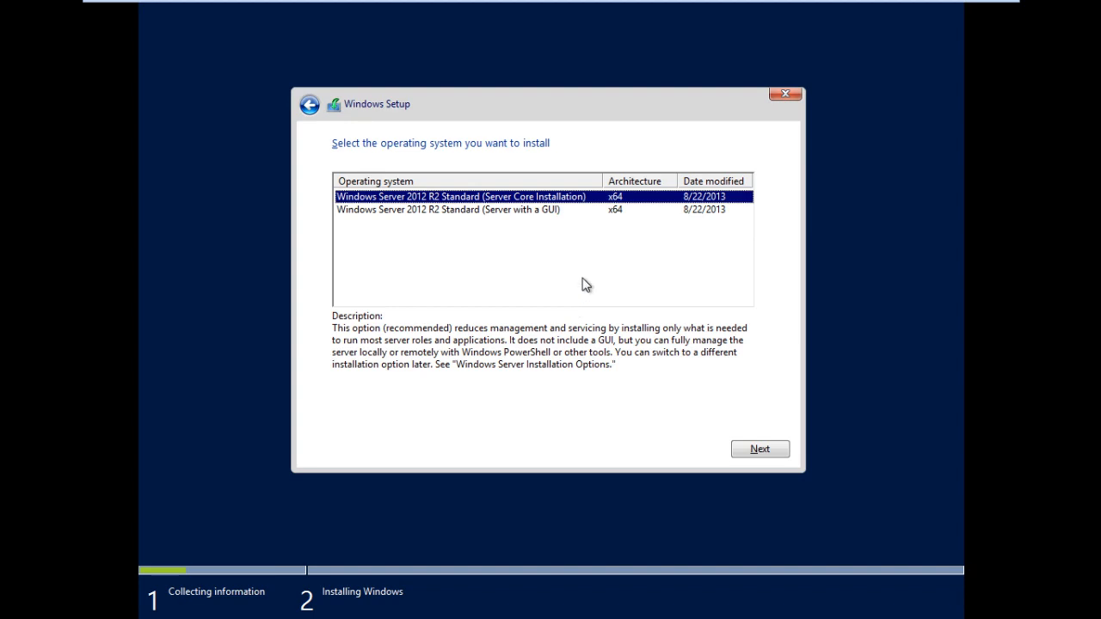
Choose the Windows Server 2012 R2 Standard 'Server with a GUI' edition
click(590, 214)
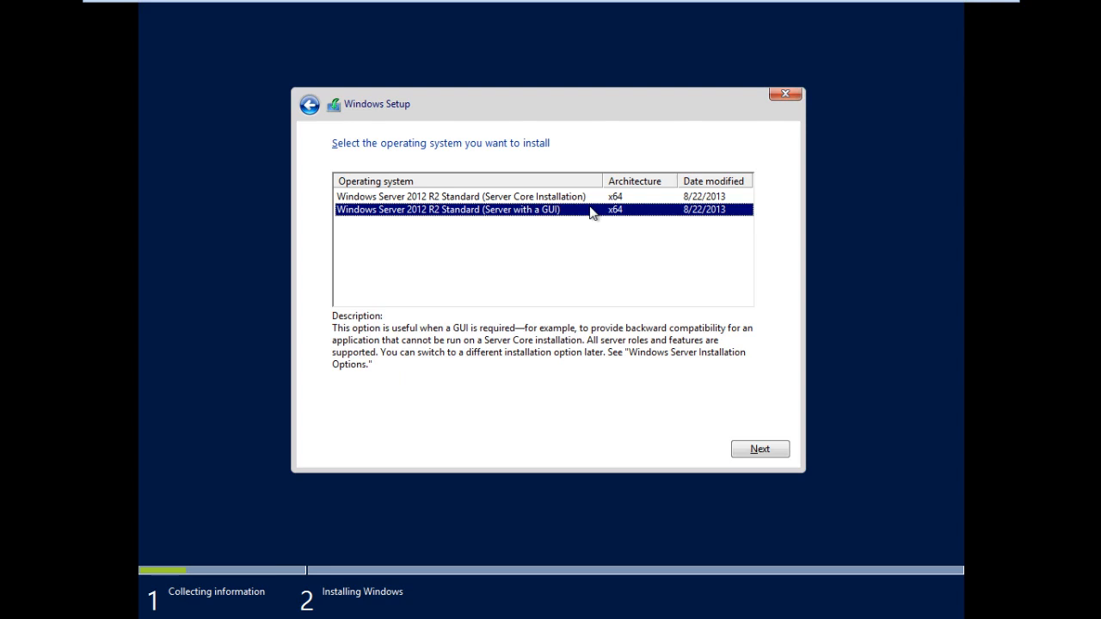
click(560, 200)
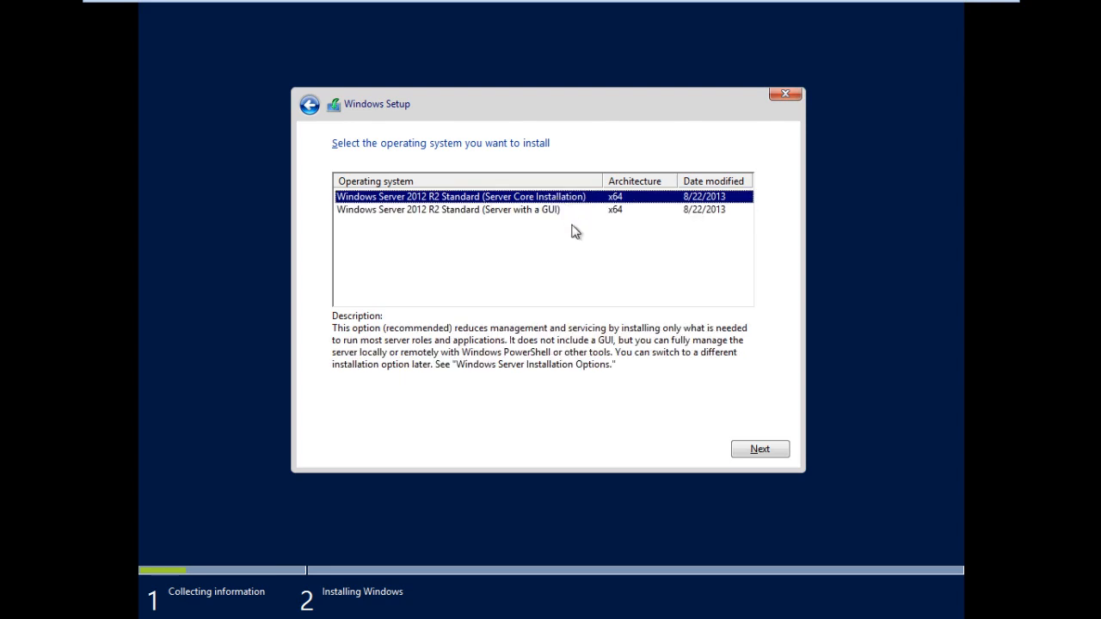
click(571, 228)
click(563, 217)
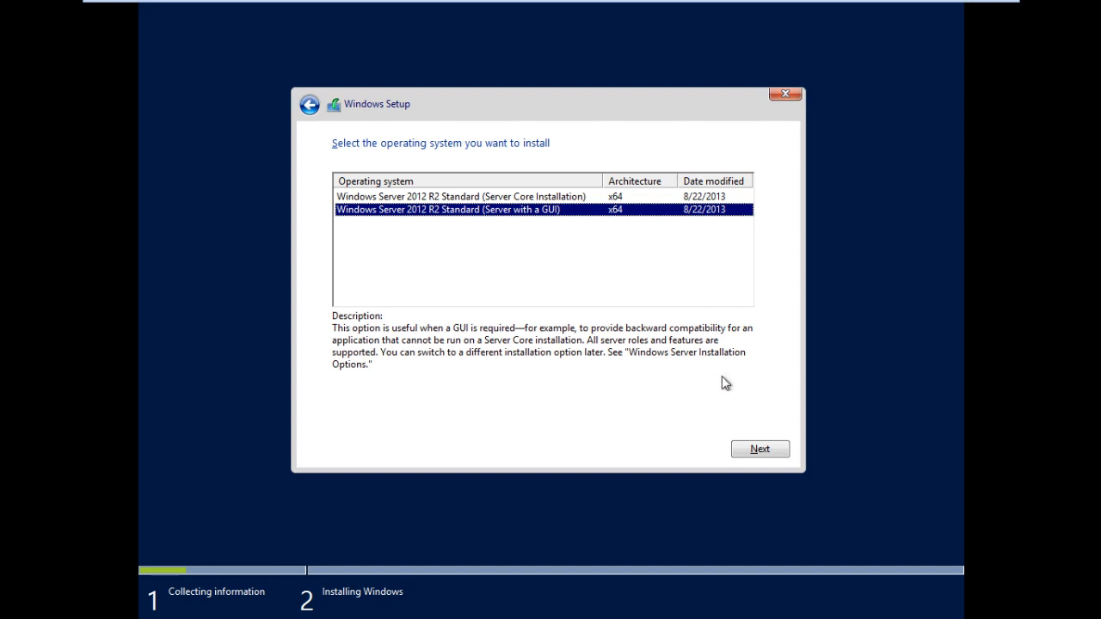
click(744, 449)
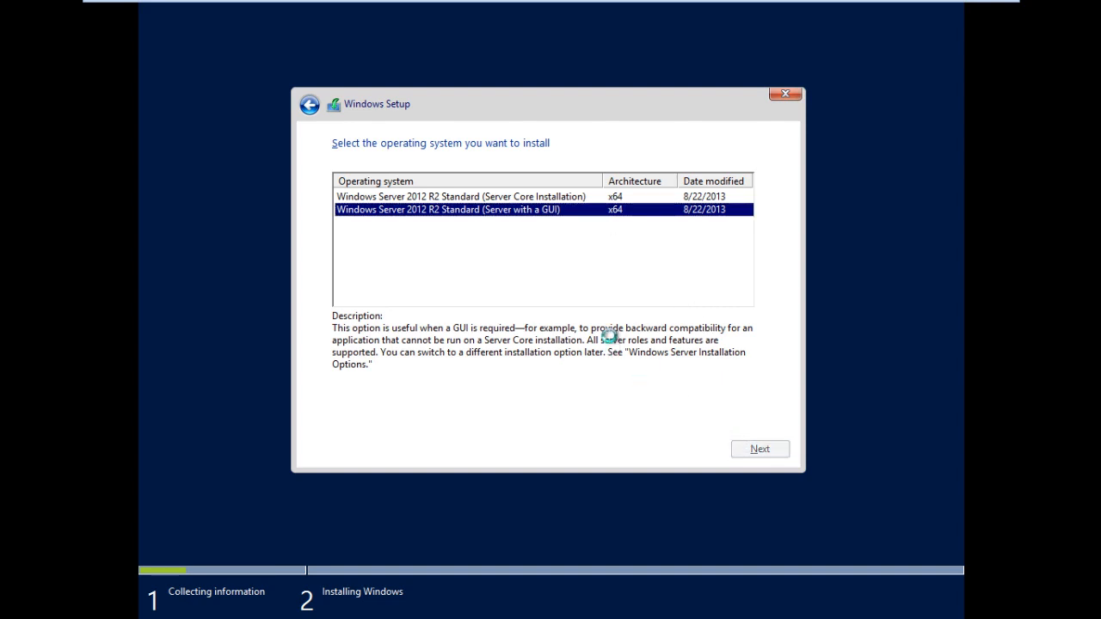
Accept the license and run a Custom install onto Drive 0's unallocated space
click(415, 413)
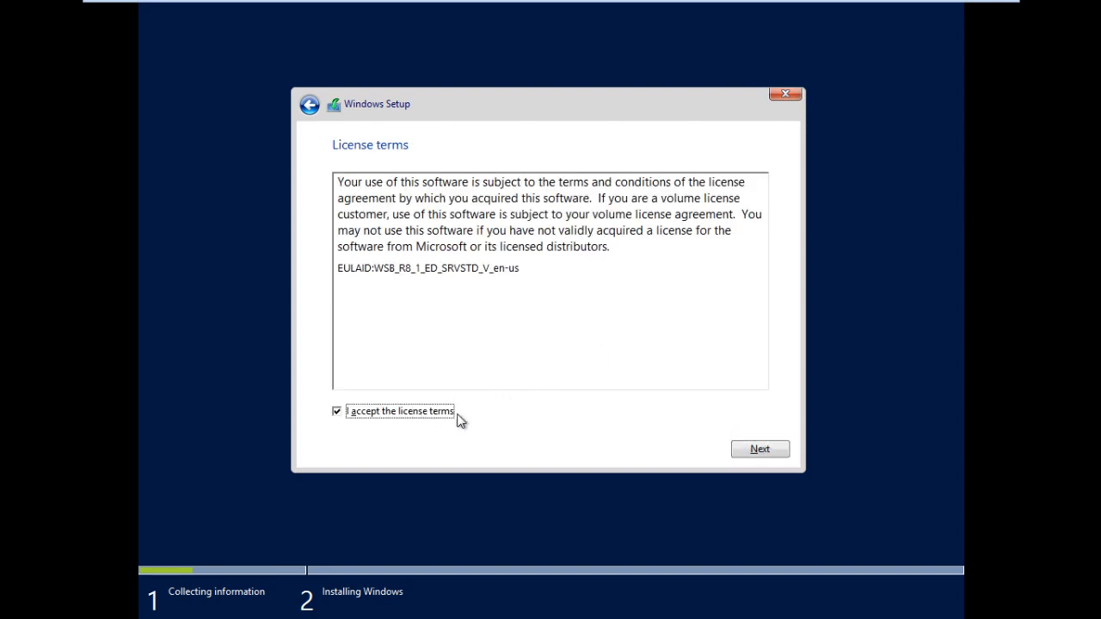
click(743, 454)
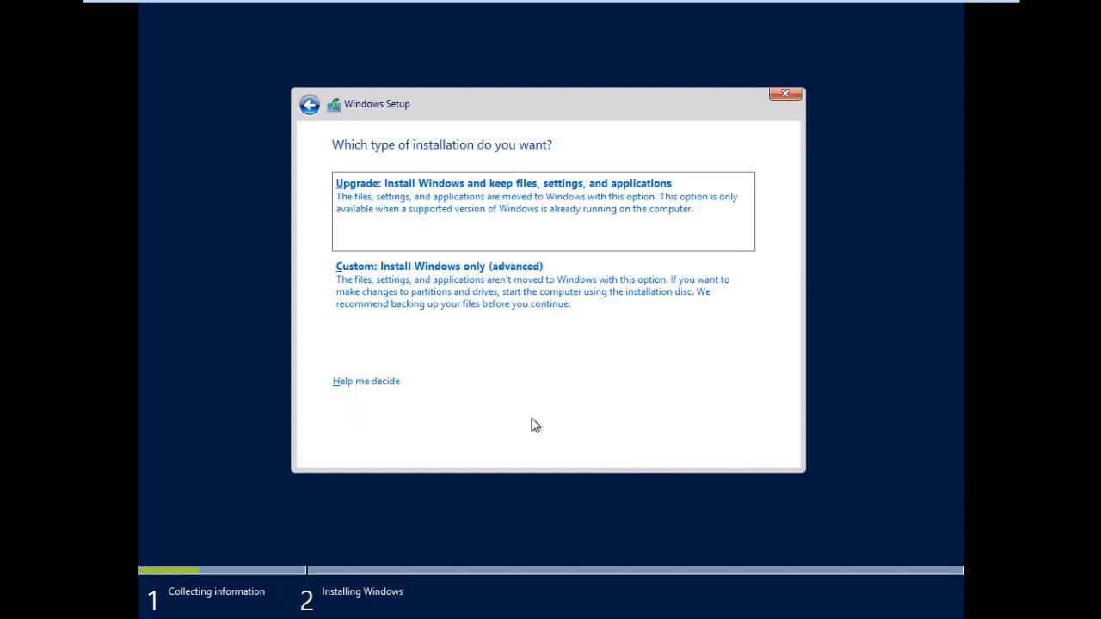
click(471, 302)
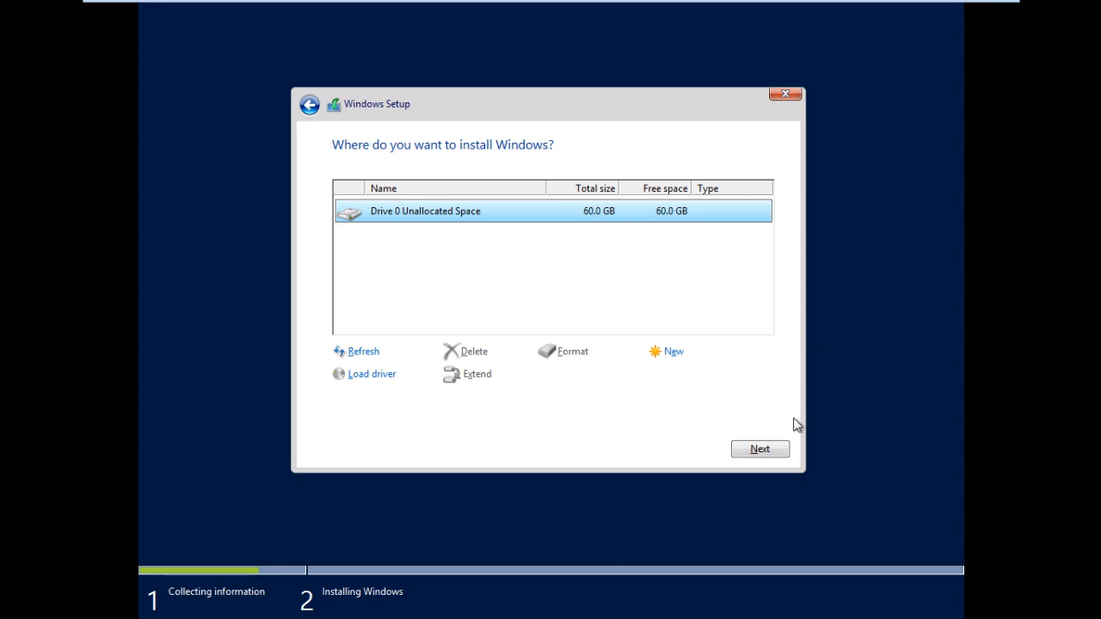
click(782, 451)
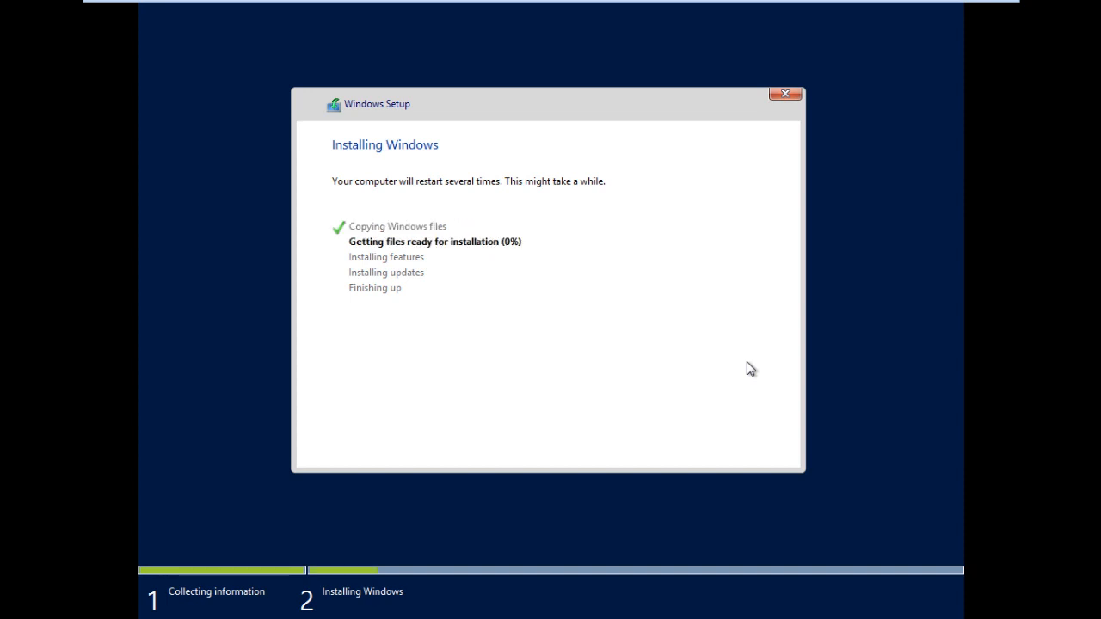
Exit full screen, dismiss the 'I Finished Installing' hint and release input from SRVR-1
key(ctrl+alt+Return)
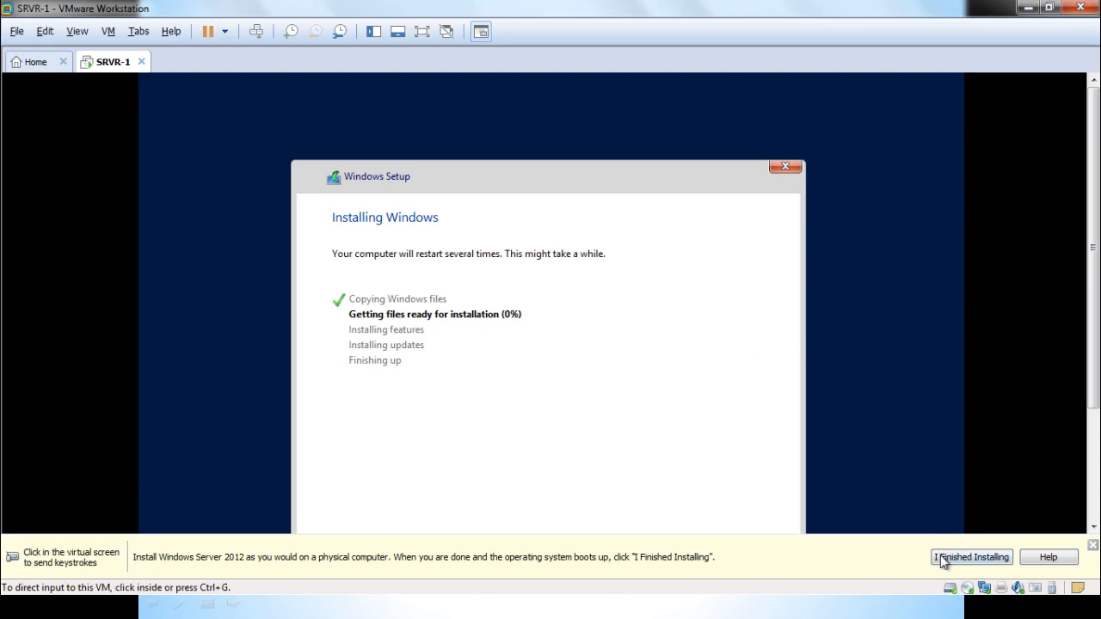
click(945, 558)
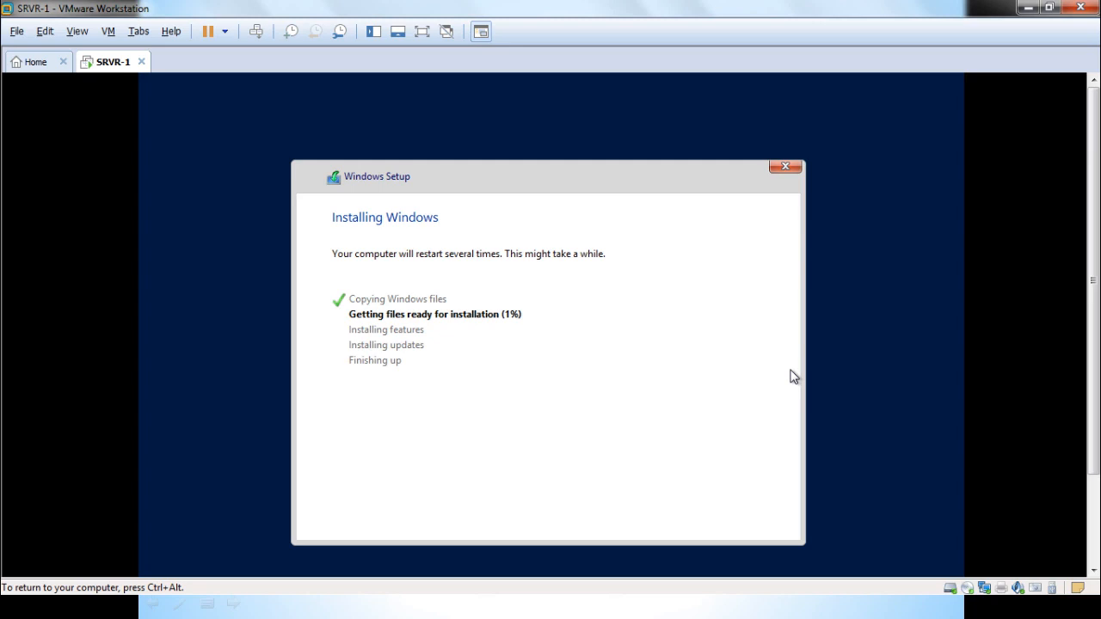
key(ctrl+alt)
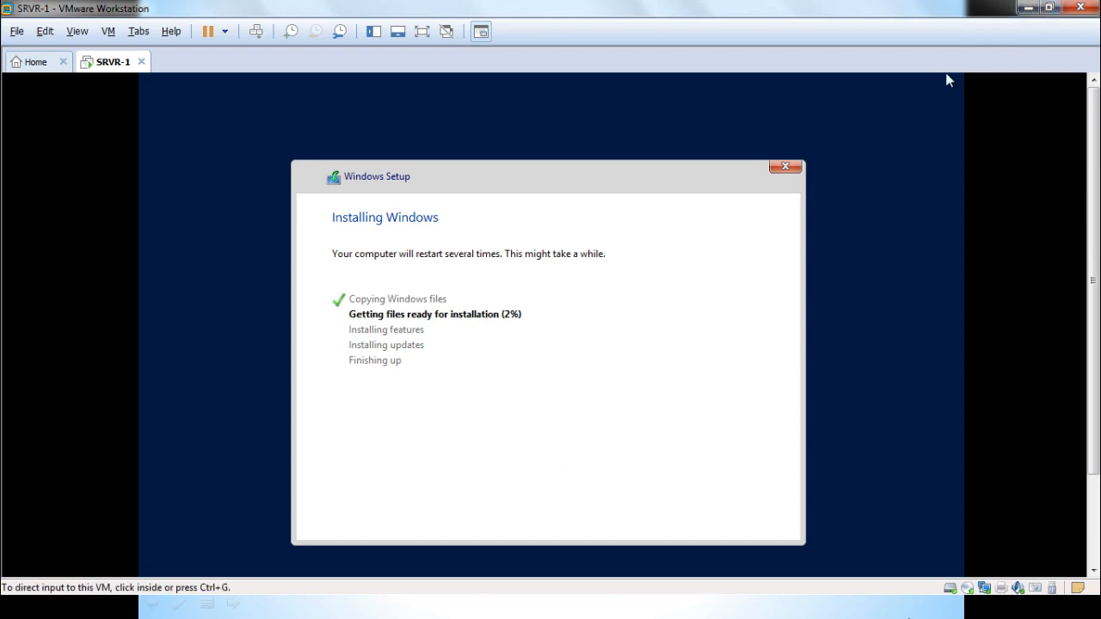
Cycle through the host's open windows and return to the SRVR-1 window
click(1025, 8)
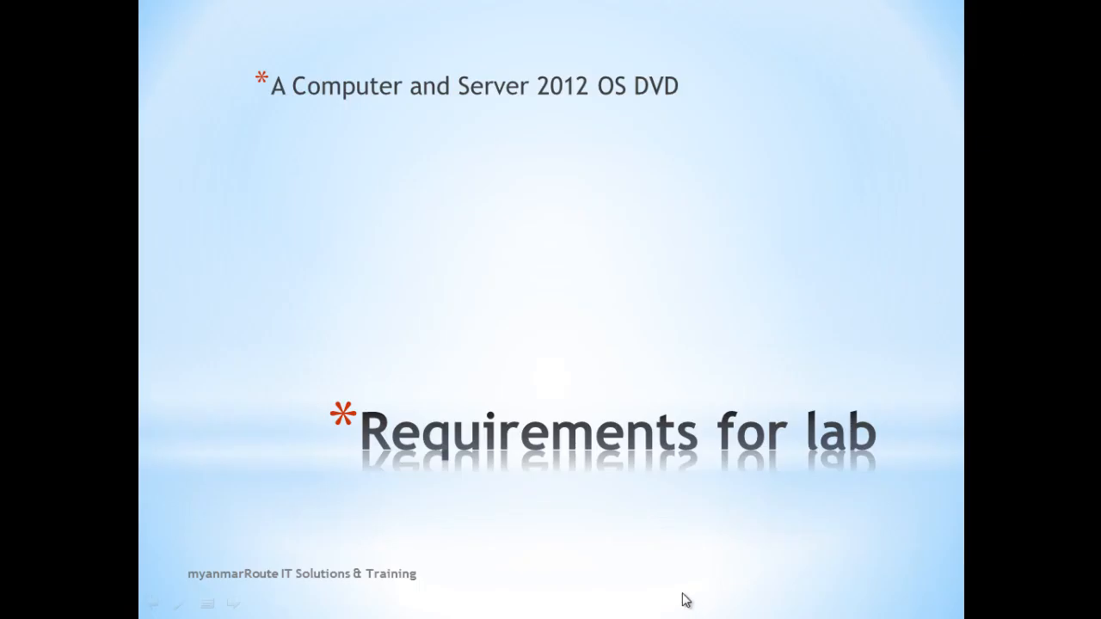
key(alt+Tab)
key(alt+Tab)
key(alt+Tab)
key(alt+Tab)
key(alt+Tab)
key(alt+Tab)
key(alt+Tab)
key(alt+Tab)
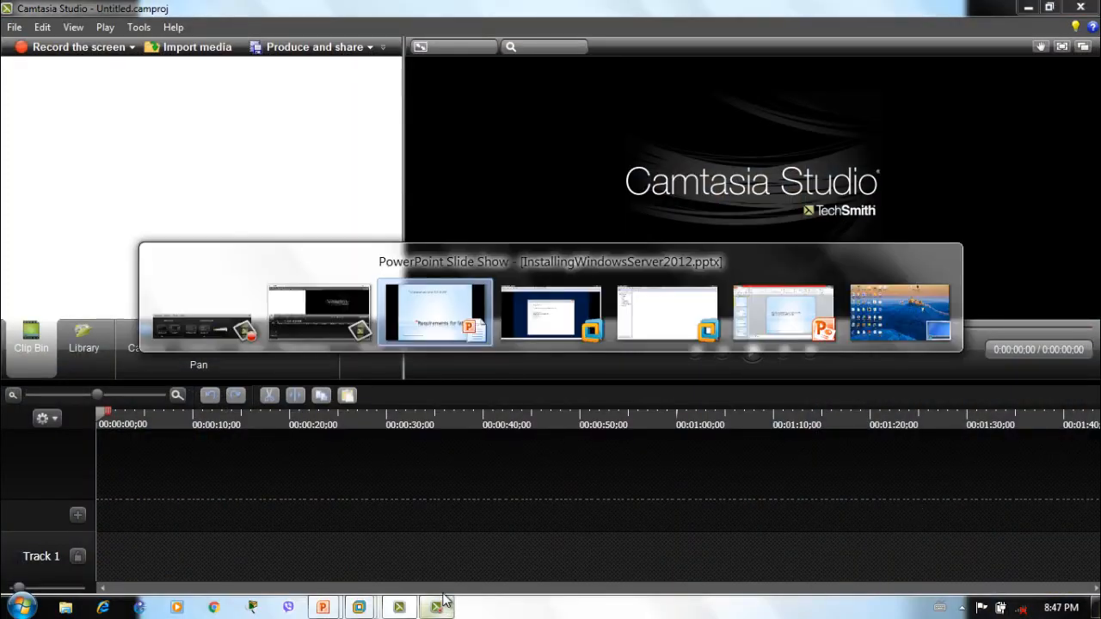
key(alt+Tab)
key(alt+Tab)
key(alt+Tab)
key(alt+Tab)
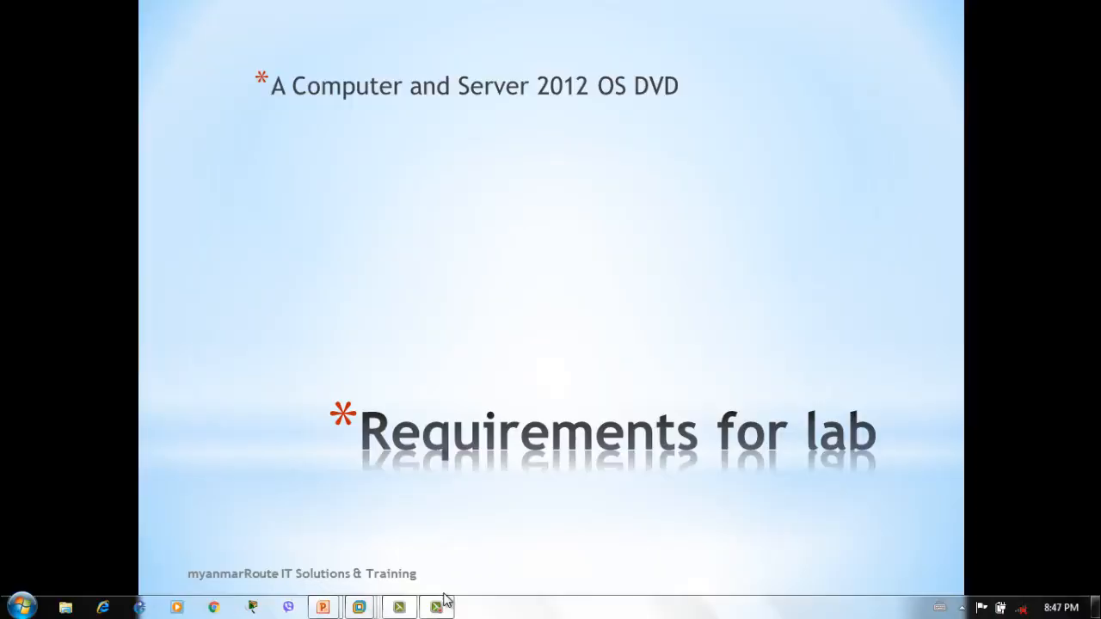
key(alt+Tab)
click(438, 609)
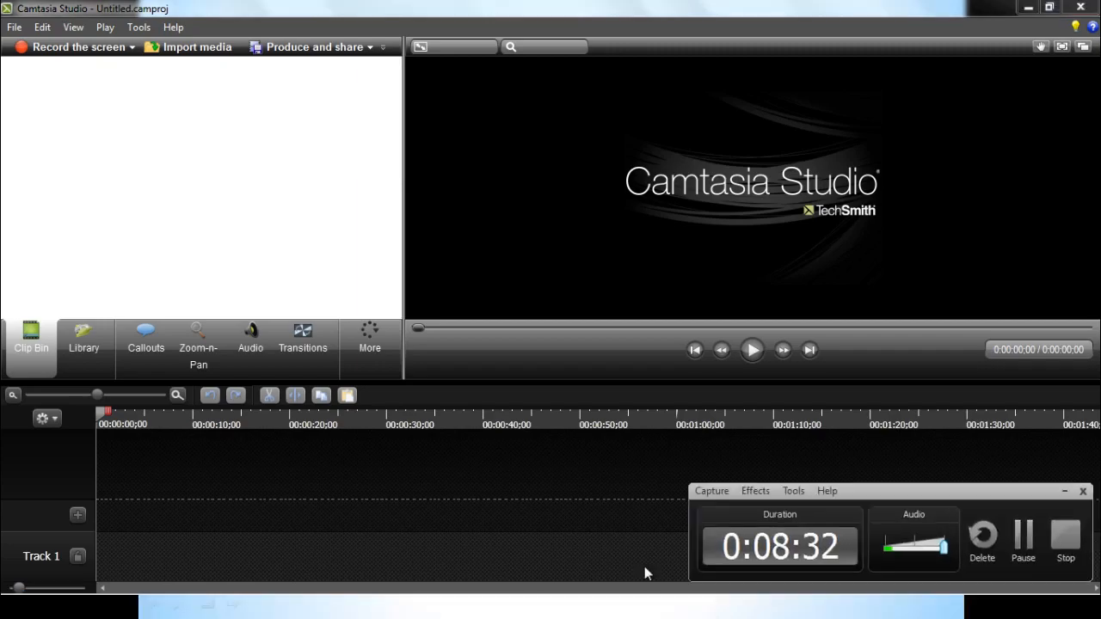
click(1021, 540)
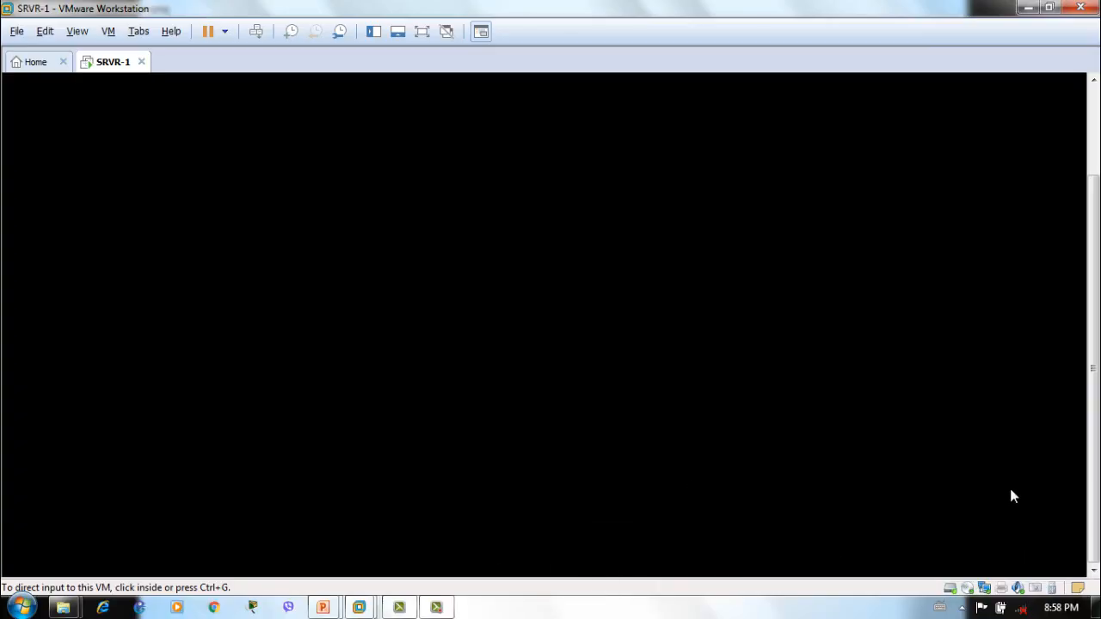
Capture input into SRVR-1 at the Settings page and show it full screen
click(963, 478)
key(ctrl+alt)
click(550, 387)
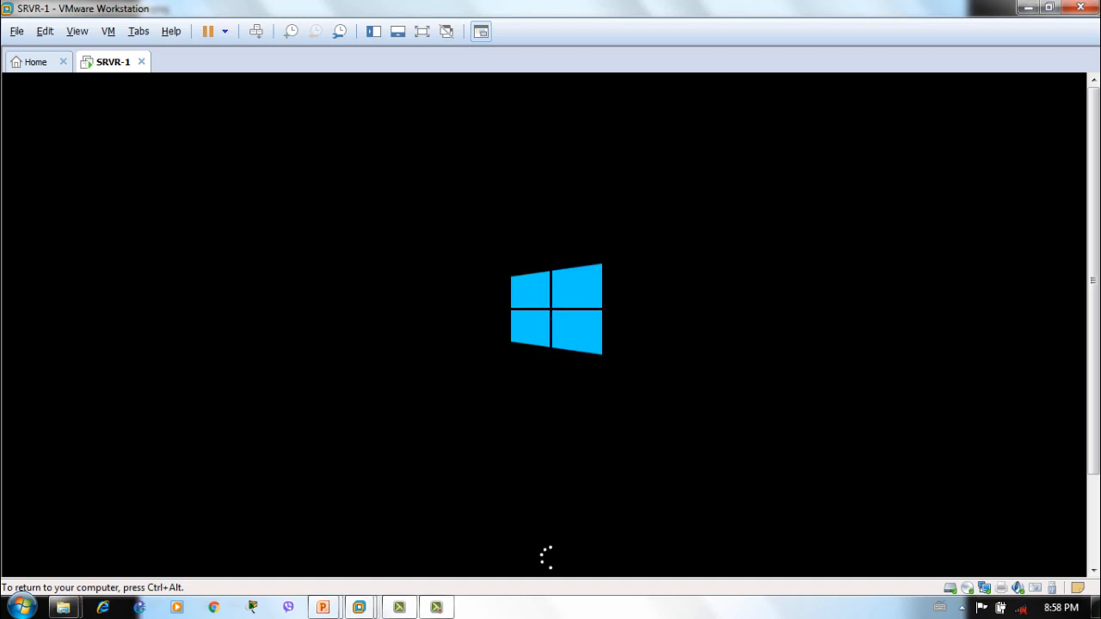
key(ctrl+alt)
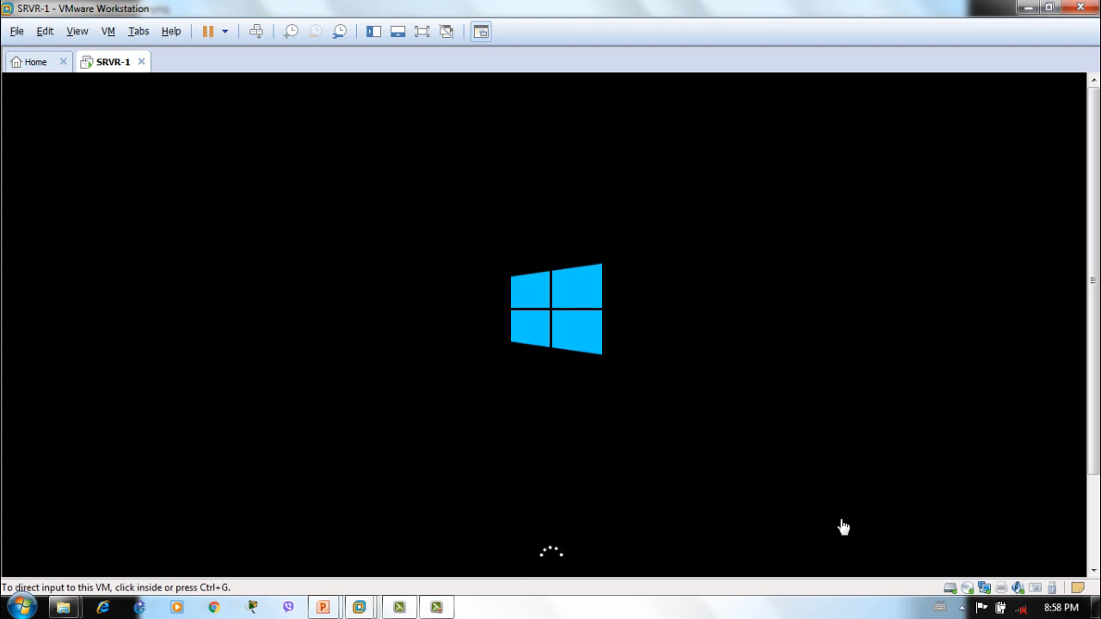
click(440, 607)
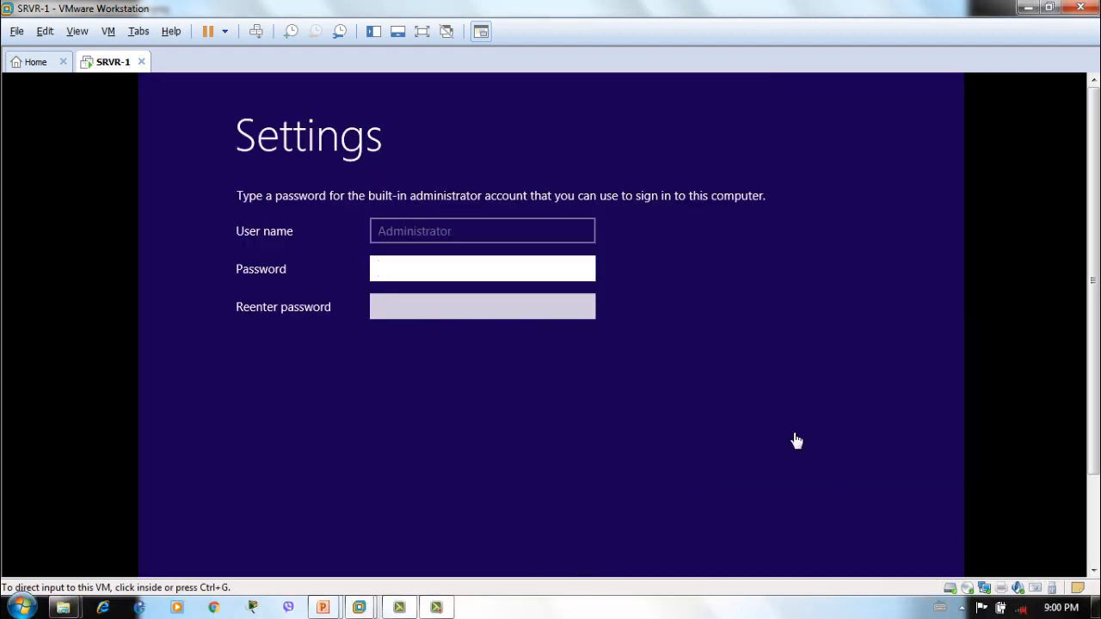
click(747, 381)
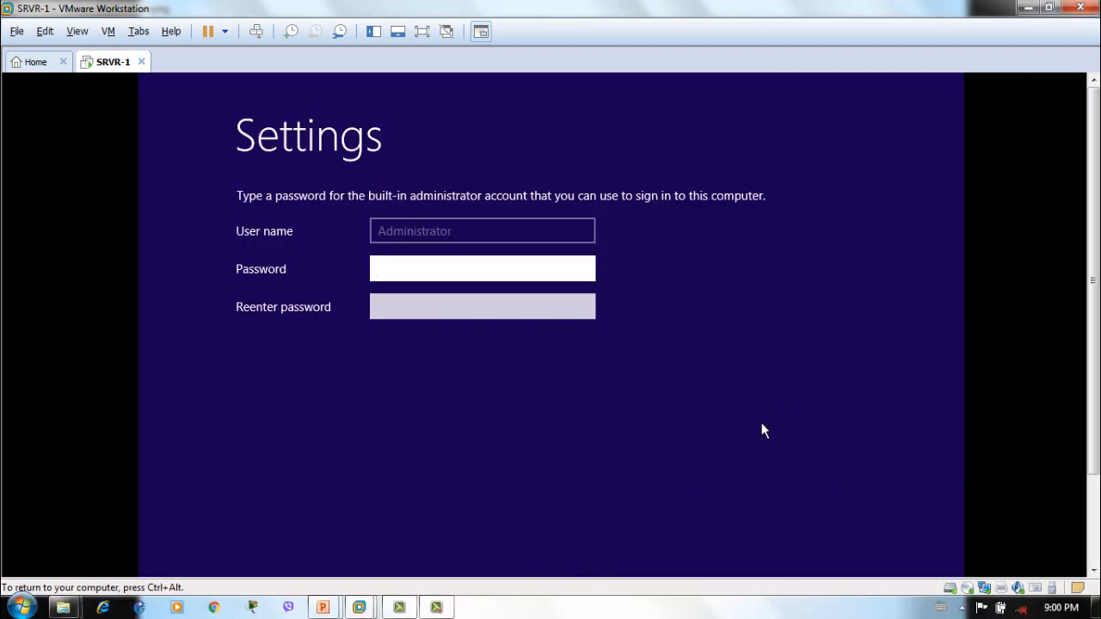
key(ctrl+alt+Return)
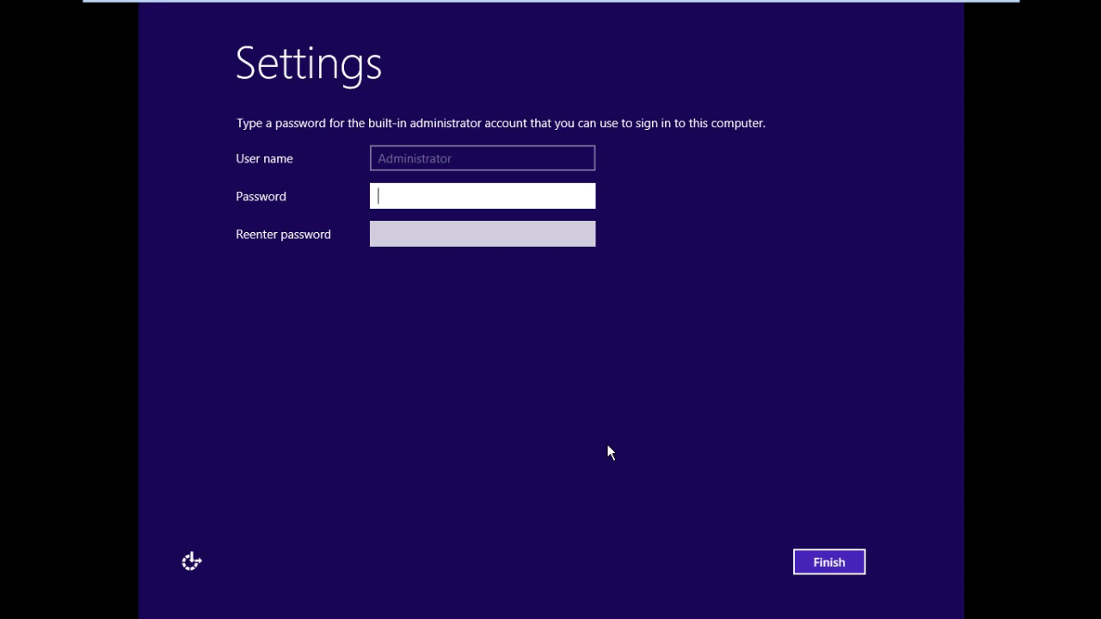
Enter the Administrator password in Password and again in Reenter password
text(Password1)
key(Tab)
text(Passwor)
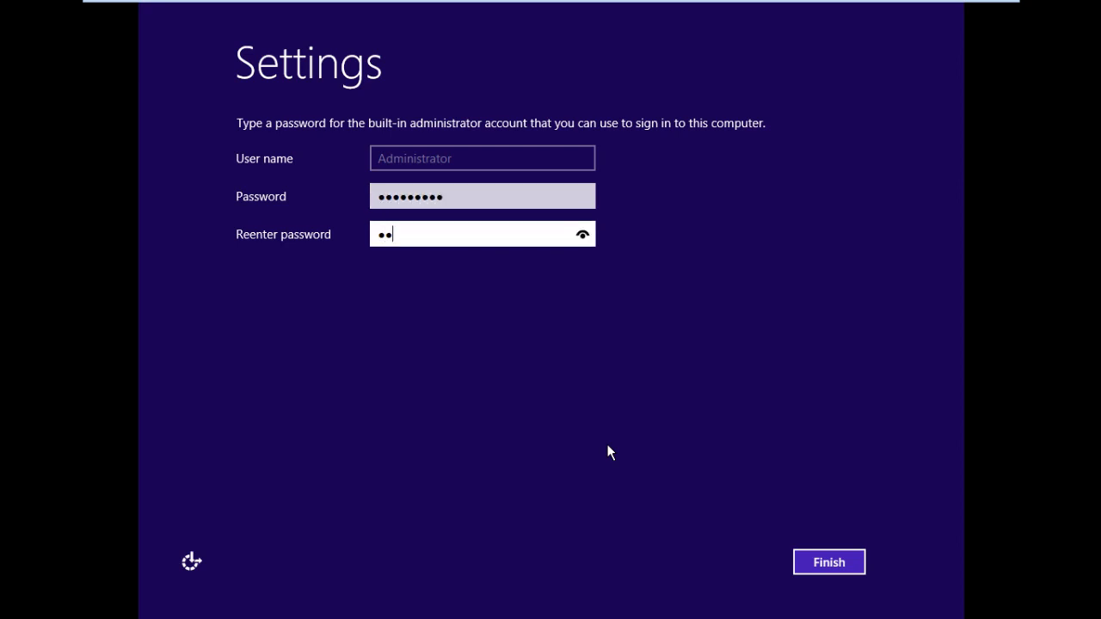
text(d1)
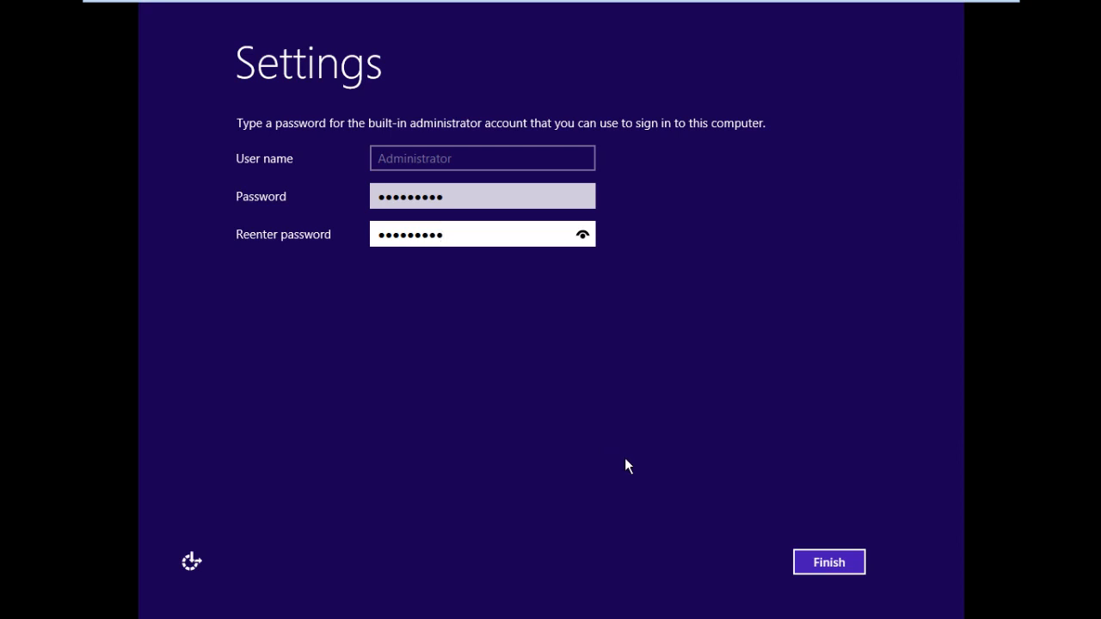